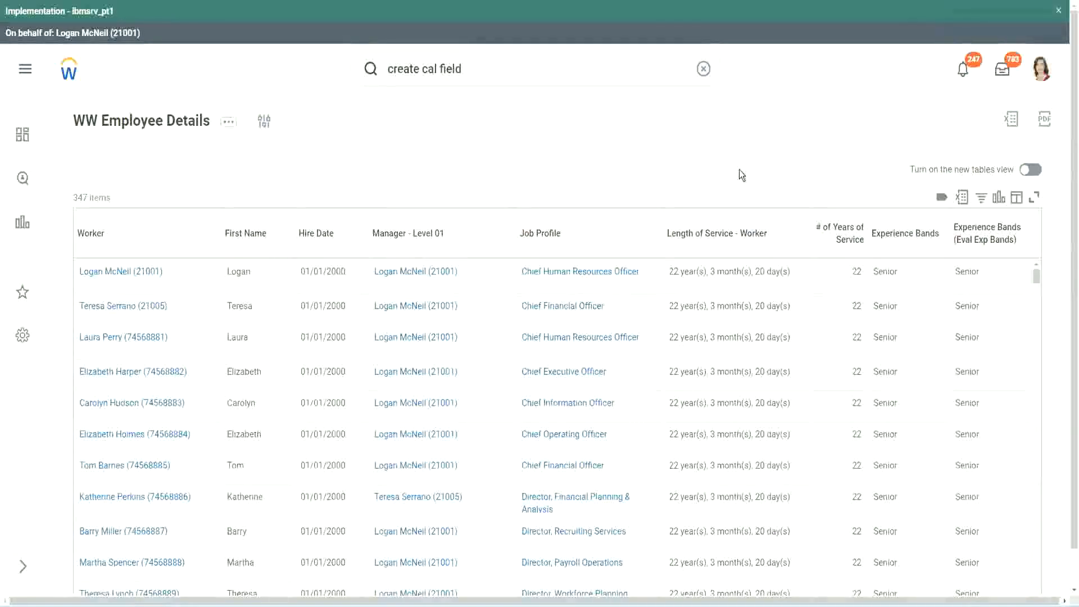
# Copy the name of the Evaluate Expression calculated field that derives experience bands from years of service.
pyautogui.click(935, 265)
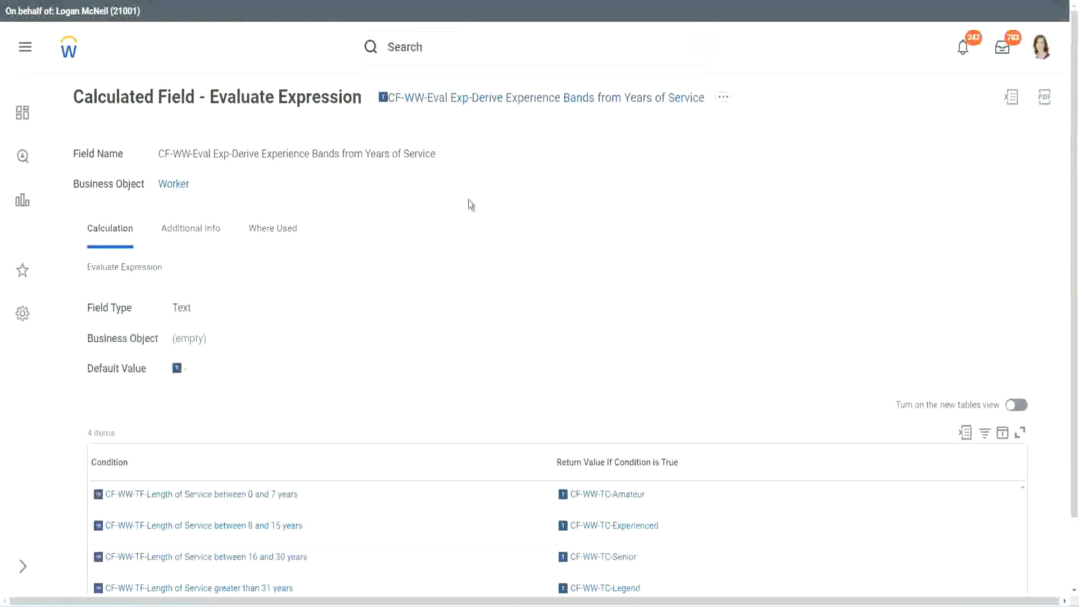
pyautogui.rightClick(468, 101)
pyautogui.click(507, 173)
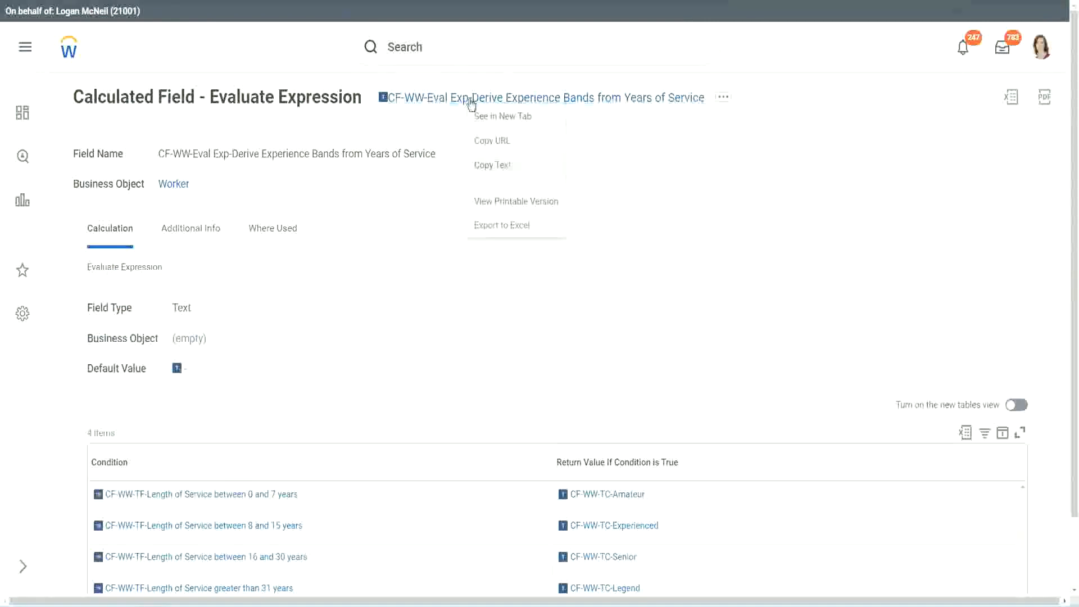
# Search for "create calc field" and open the Create Calculated Field task.
pyautogui.click(452, 51)
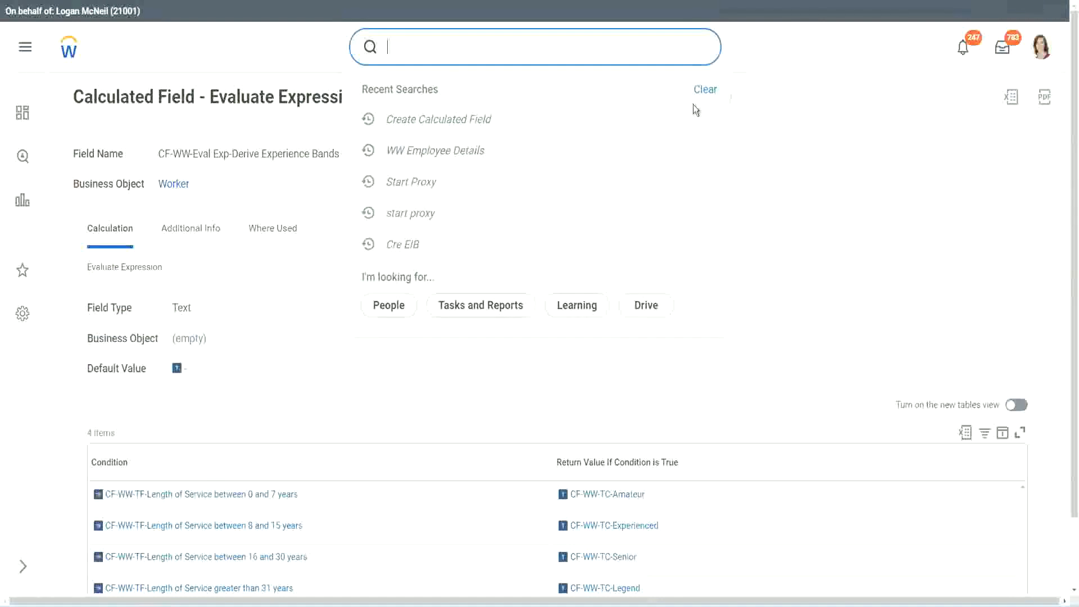
pyautogui.click(694, 106)
pyautogui.click(427, 42)
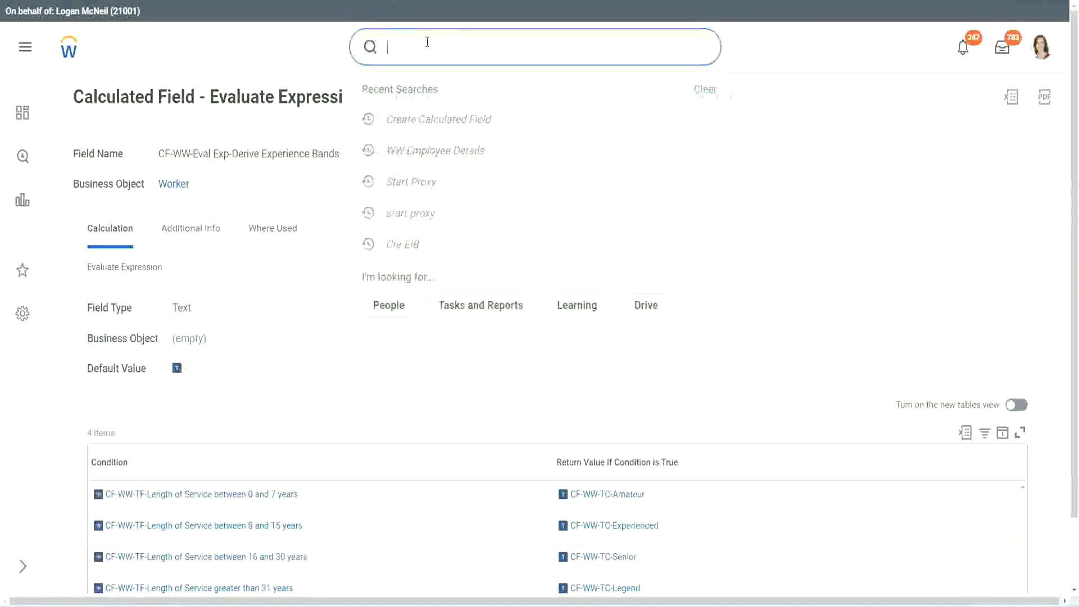
pyautogui.write('create calc')
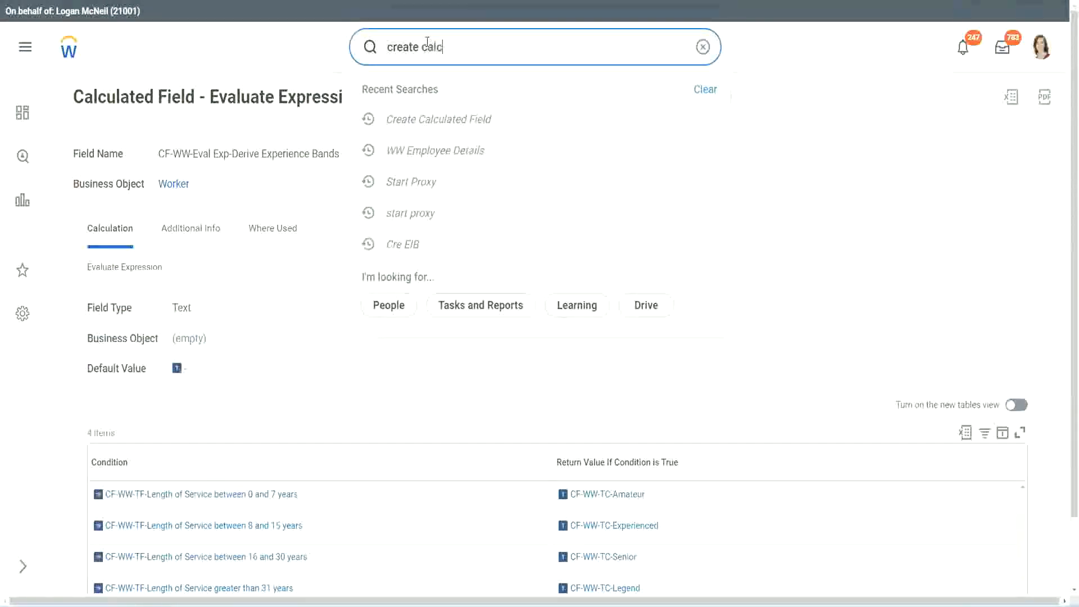
pyautogui.write(' field')
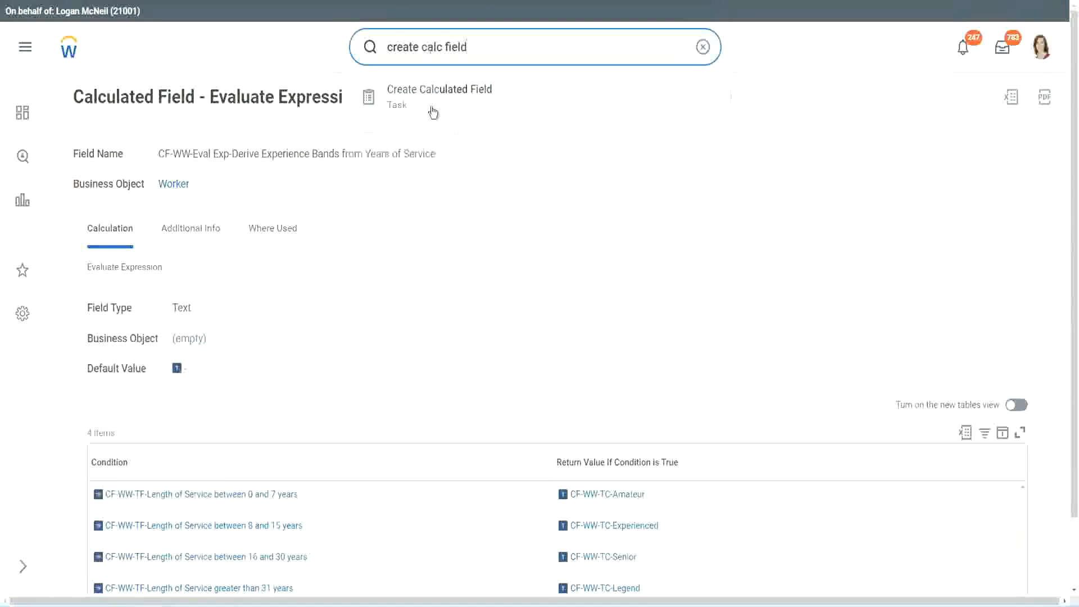
pyautogui.click(446, 105)
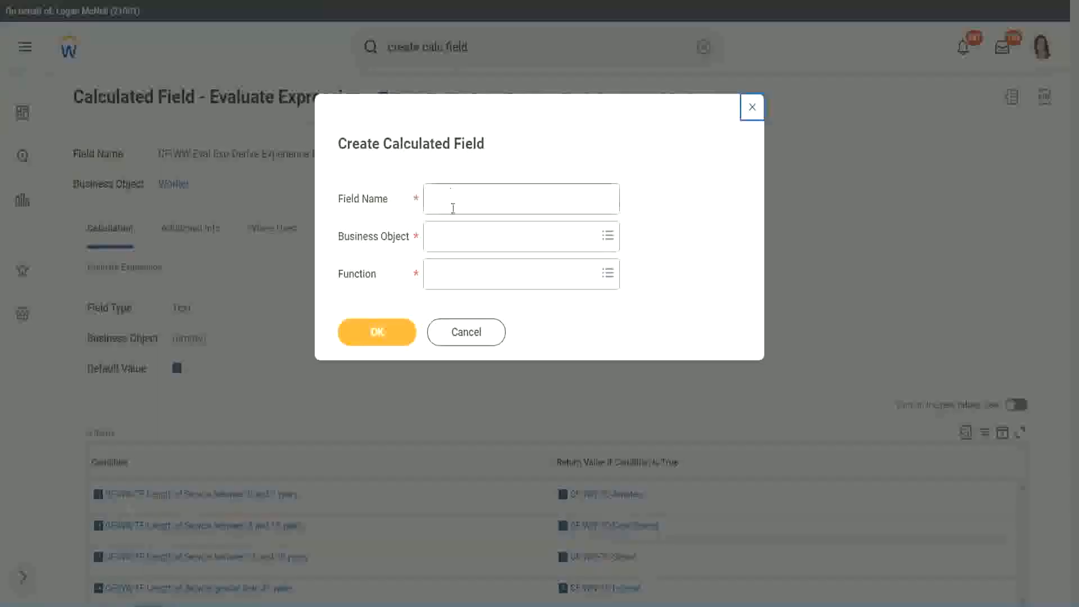
# Name the new calculated field "CF-WW-LRB-Identify Experience Bands from years of Service".
pyautogui.click(454, 201)
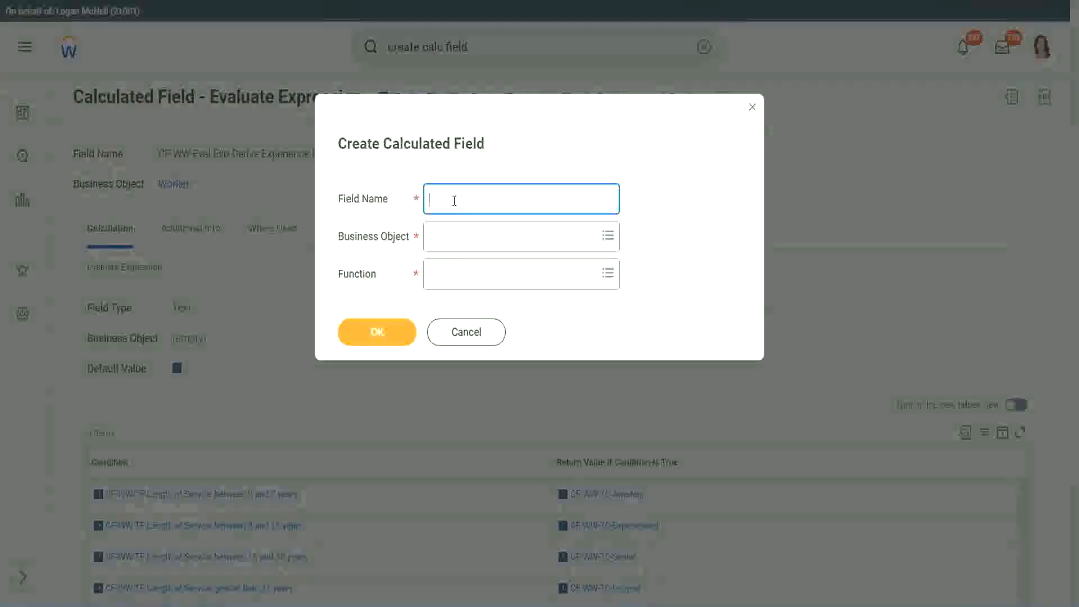
pyautogui.write('CF')
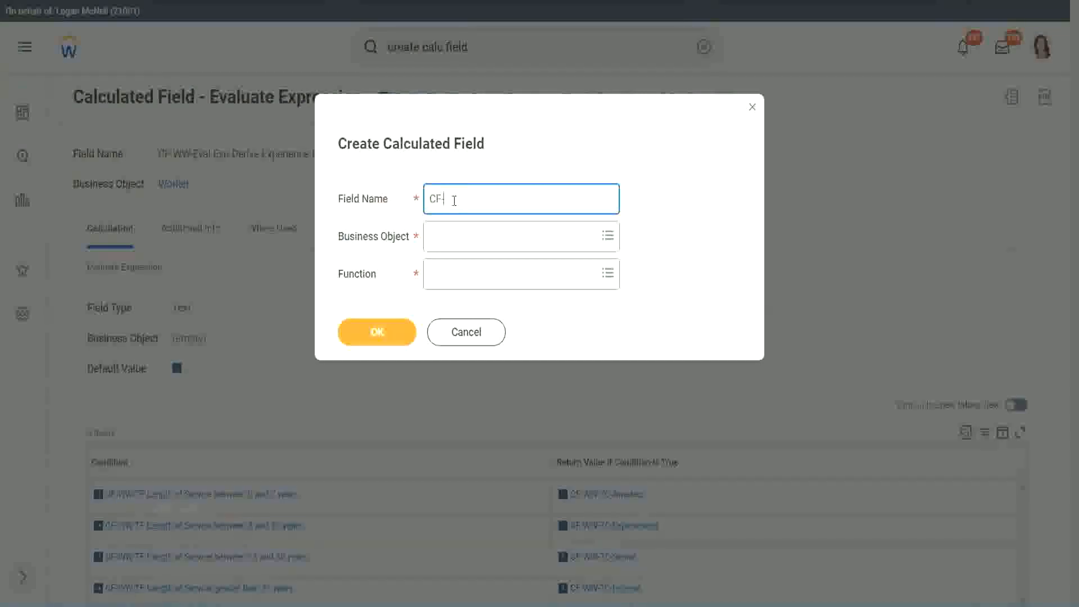
pyautogui.write('-WW')
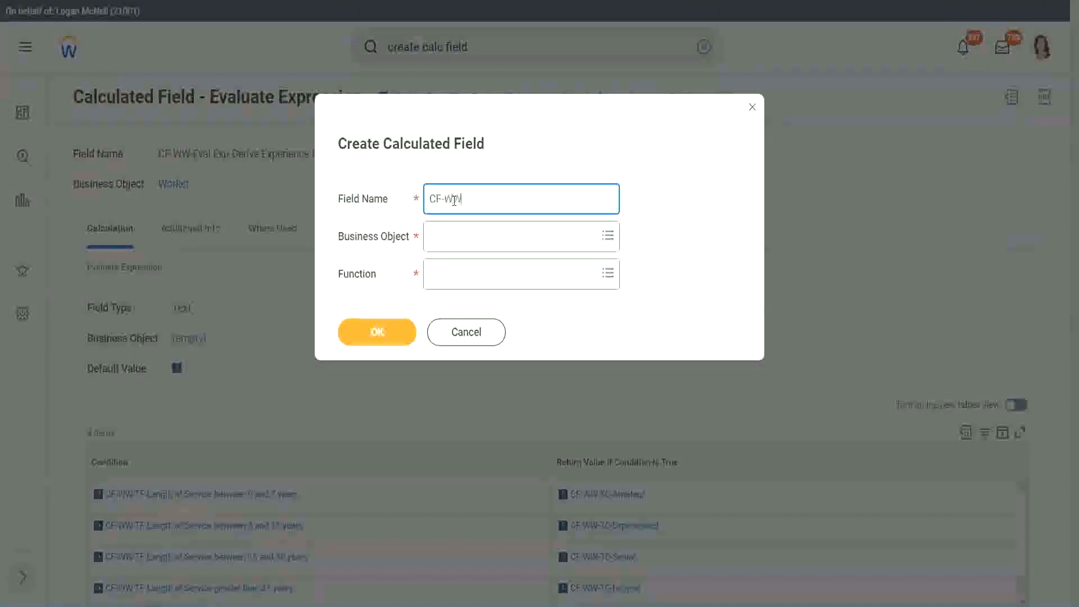
pyautogui.write('-IRB-')
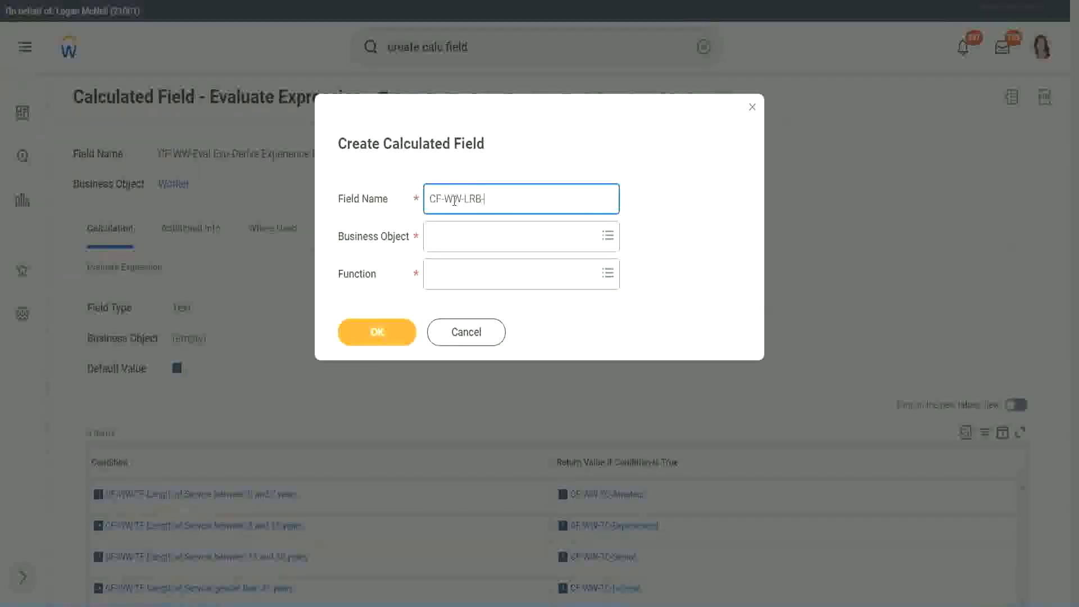
pyautogui.write('Identify Experience Bands fro')
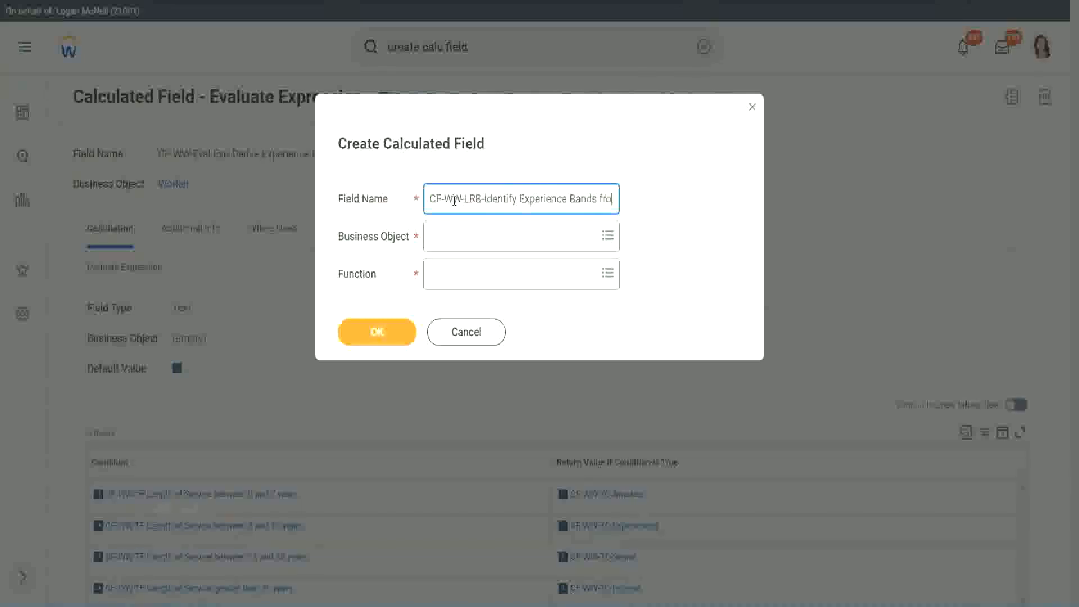
pyautogui.write('m years of')
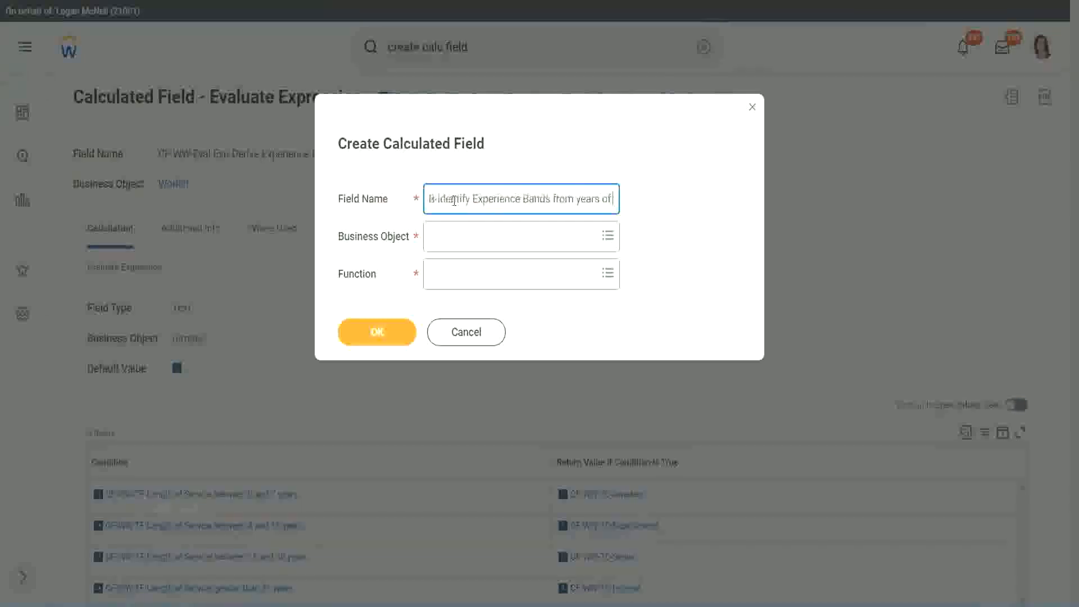
pyautogui.write(' Service')
pyautogui.press('Tab')
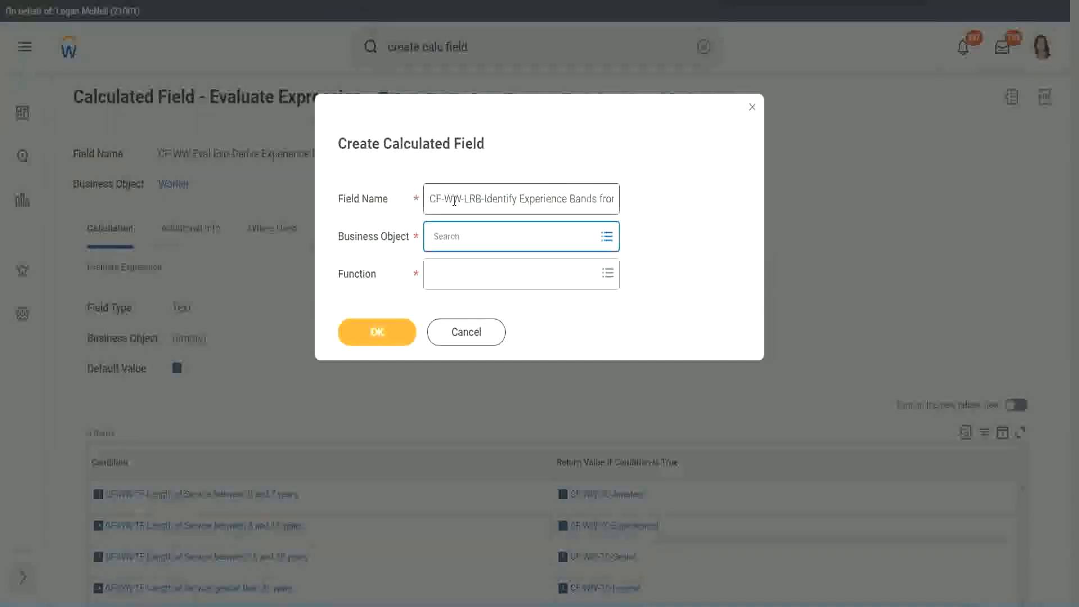
# Choose Worker as the business object and Lookup Range Band as the function, and continue to the field's definition.
pyautogui.write('worker')
pyautogui.press('Return')
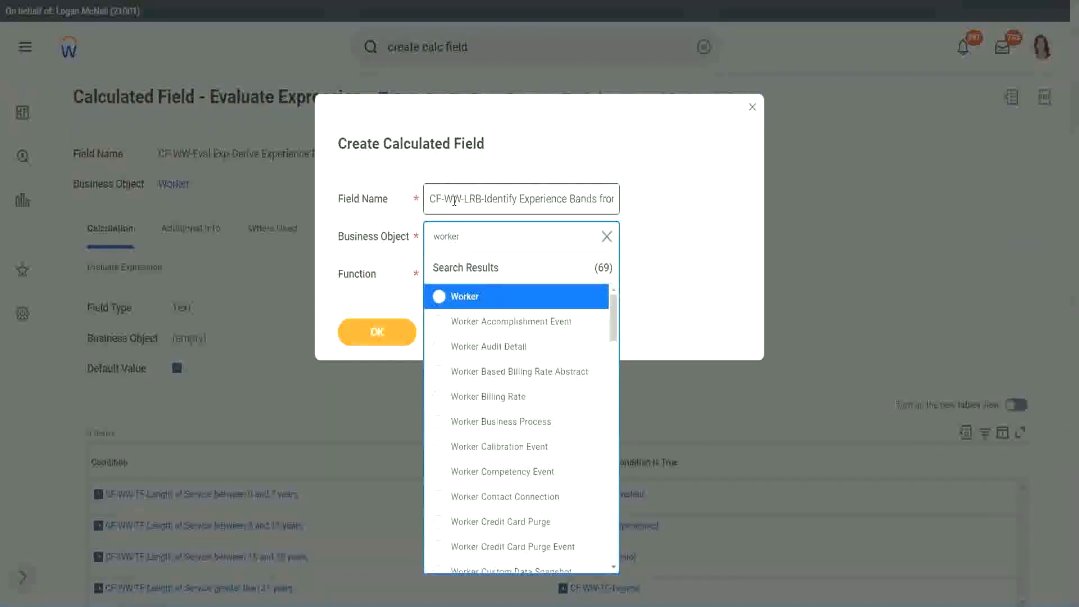
pyautogui.press('Return')
pyautogui.press('Tab')
pyautogui.write('l')
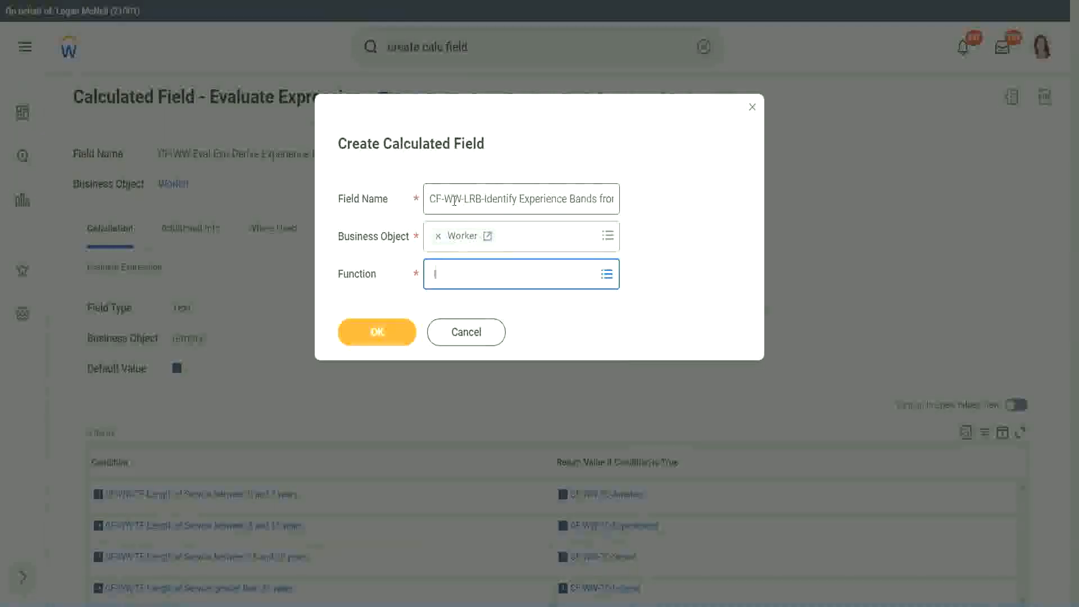
pyautogui.write('rb')
pyautogui.press('Return')
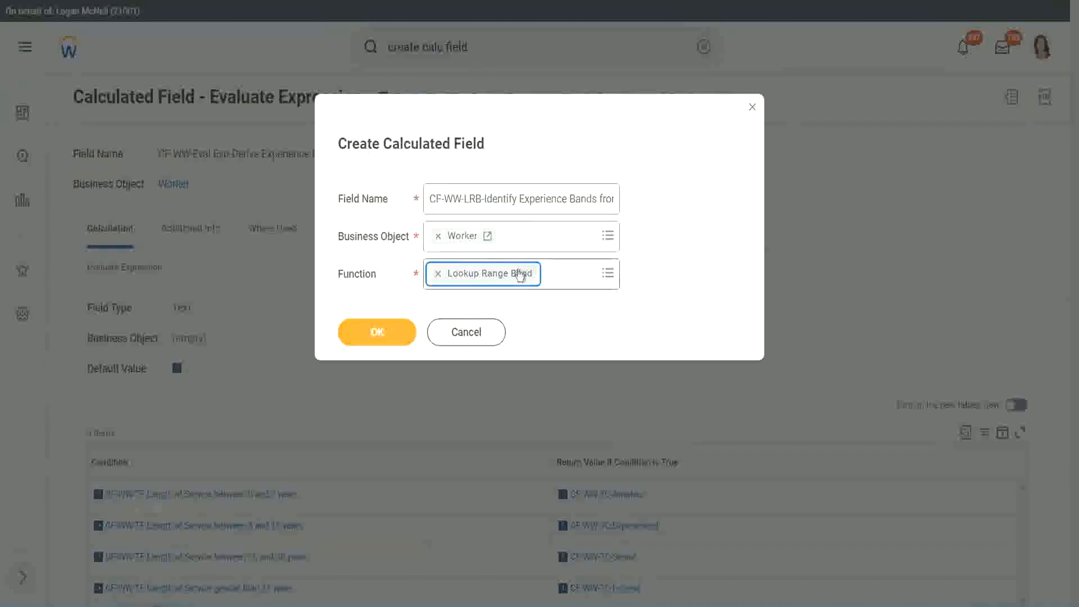
pyautogui.click(385, 333)
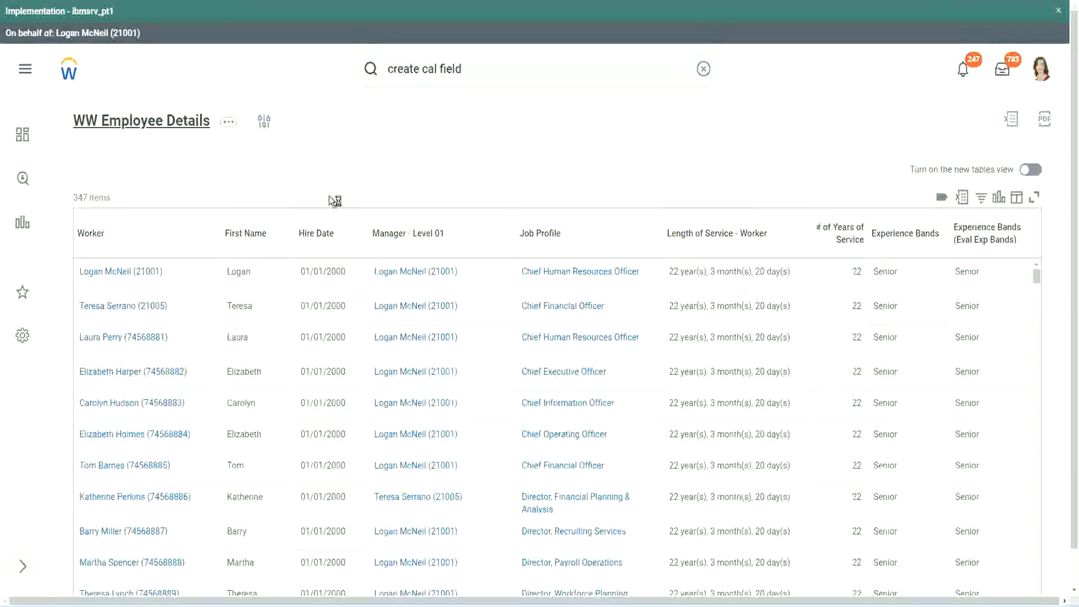
# Copy "CF-WW-Convert Text To Number-Number of Years from Length of Service" from the WW Employee Details report definition and enter it as the source field.
pyautogui.click(389, 347)
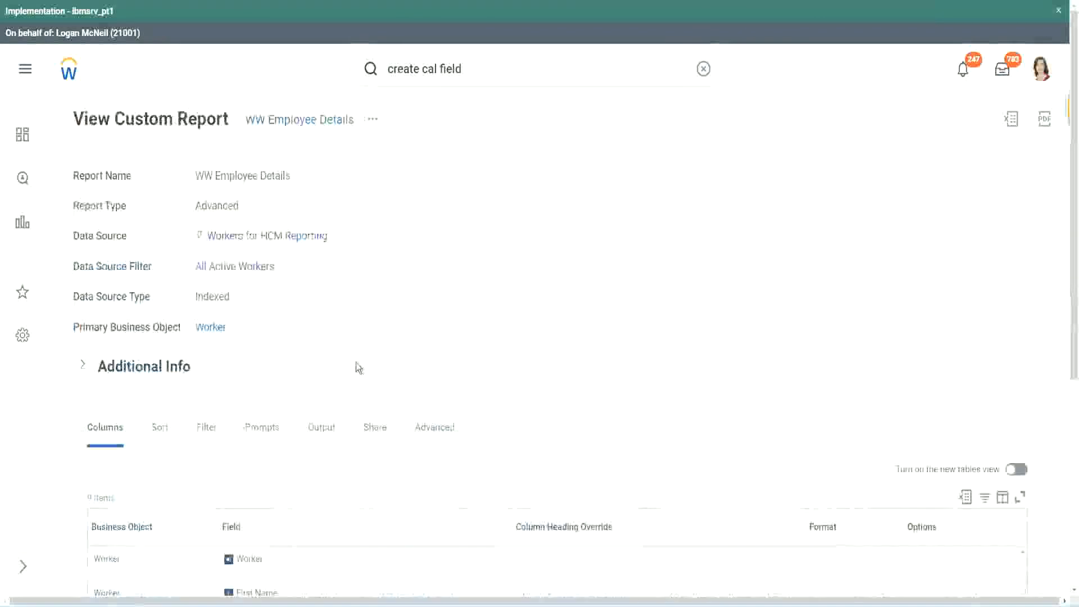
pyautogui.scroll(-6, 355, 404)
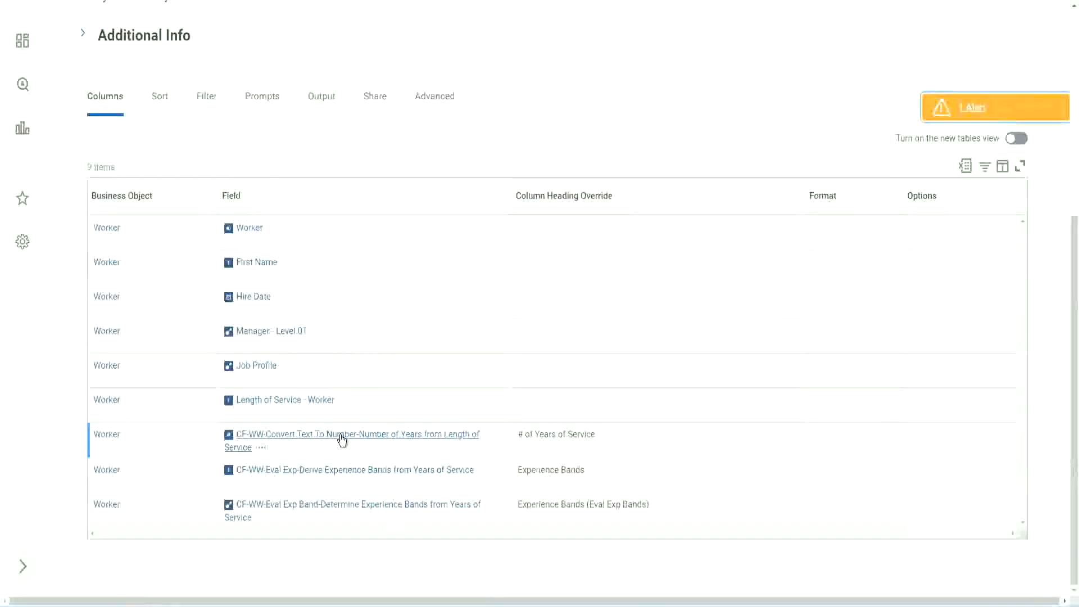
pyautogui.rightClick(342, 441)
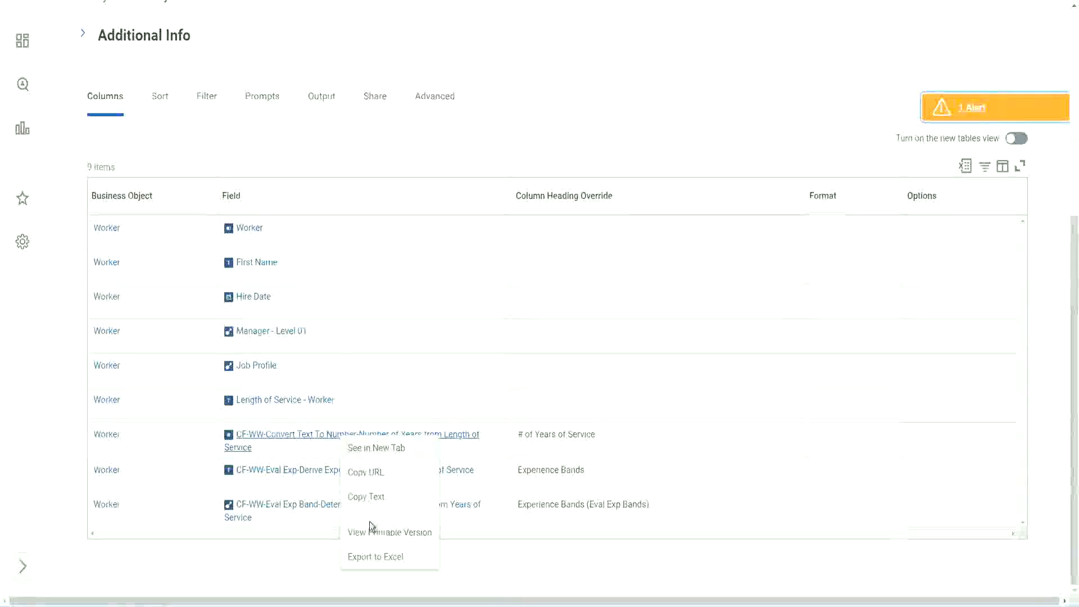
pyautogui.press('Escape')
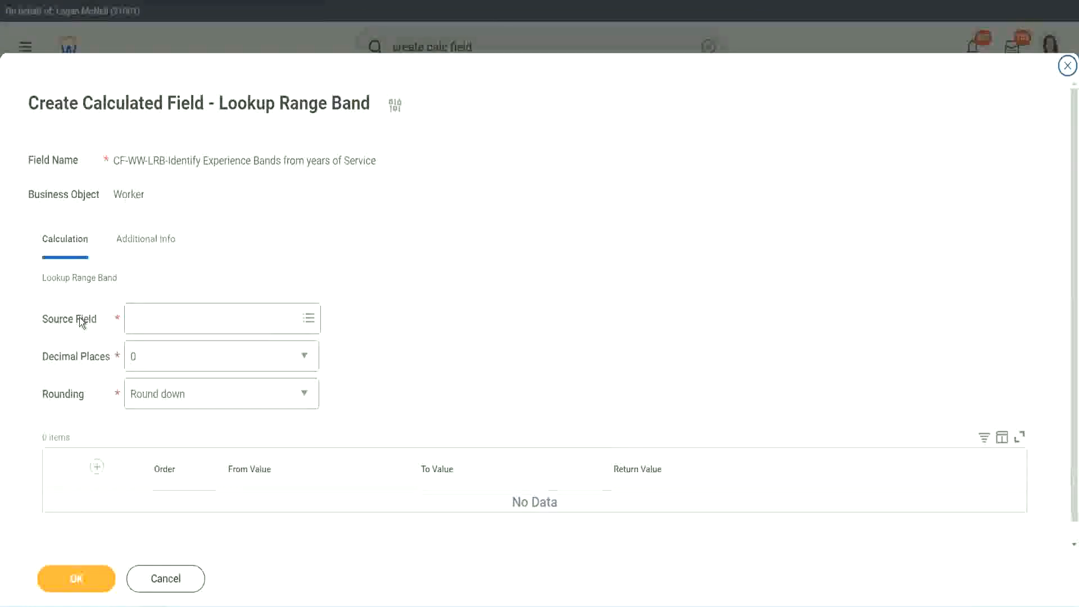
pyautogui.click(167, 316)
pyautogui.write('r-Number of Years from Length of Service')
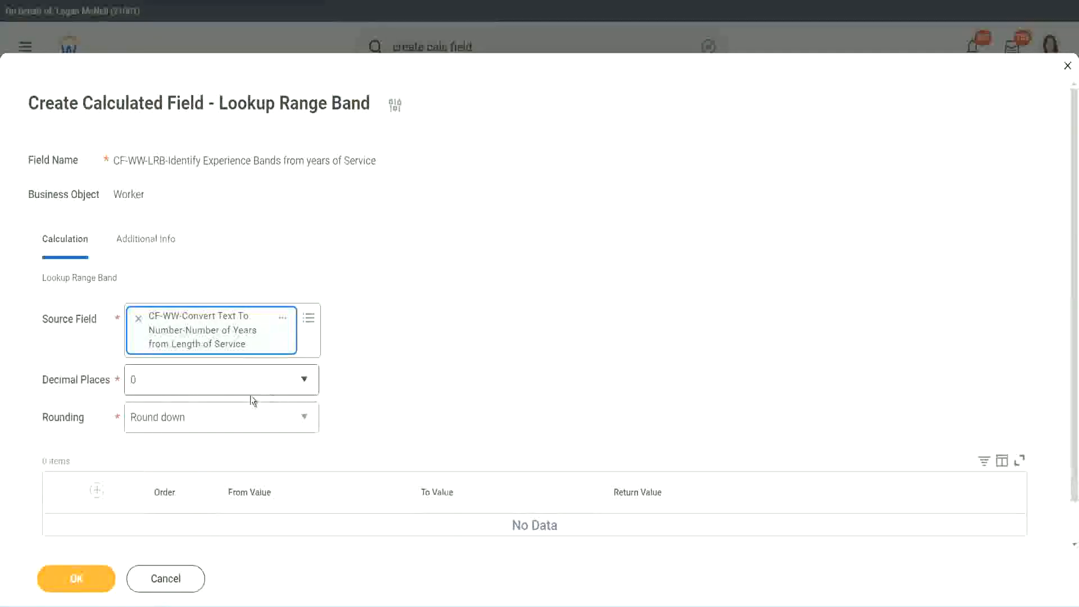
# Keep the decimal places at 0 and set the rounding to Round.
pyautogui.click(211, 386)
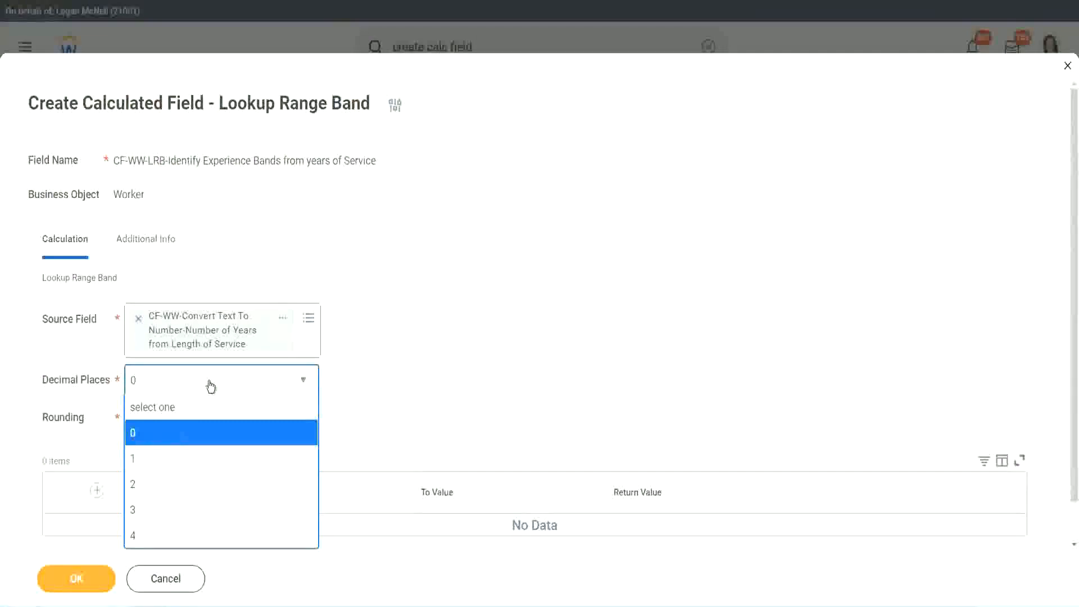
pyautogui.click(136, 437)
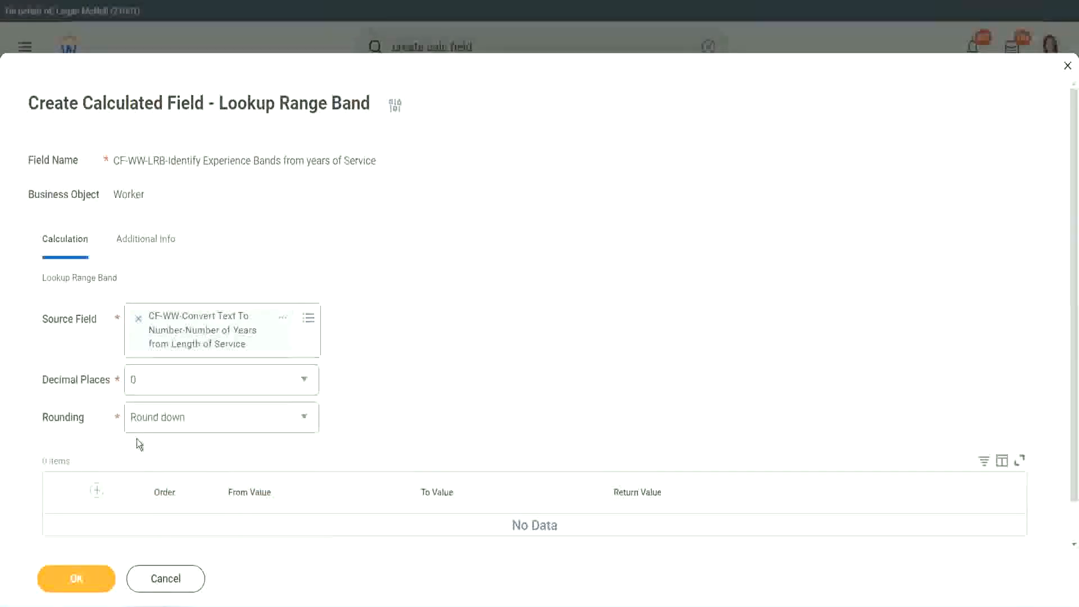
pyautogui.click(173, 422)
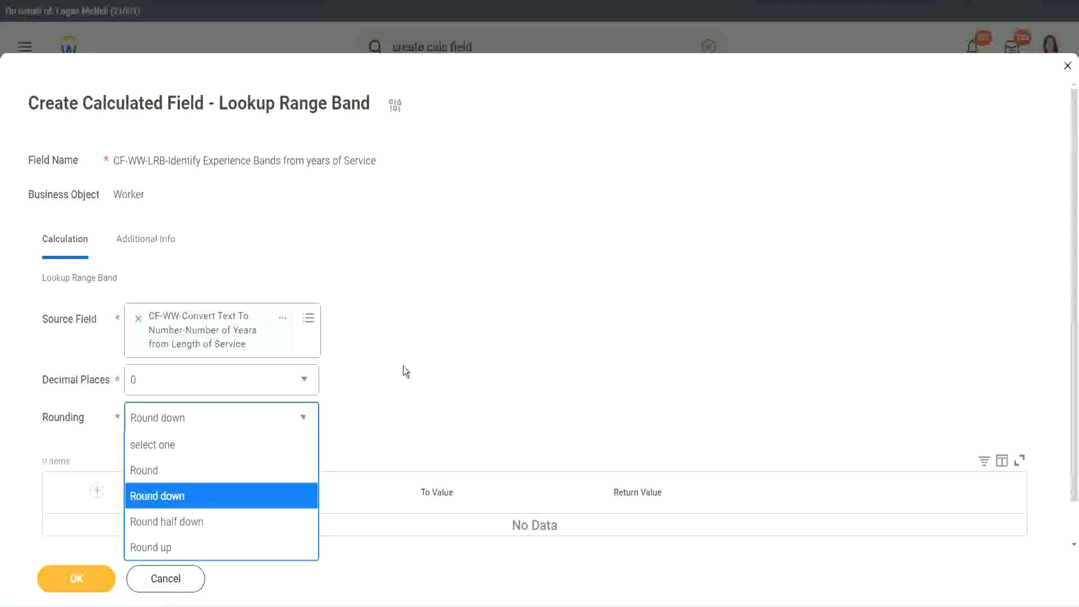
pyautogui.click(379, 413)
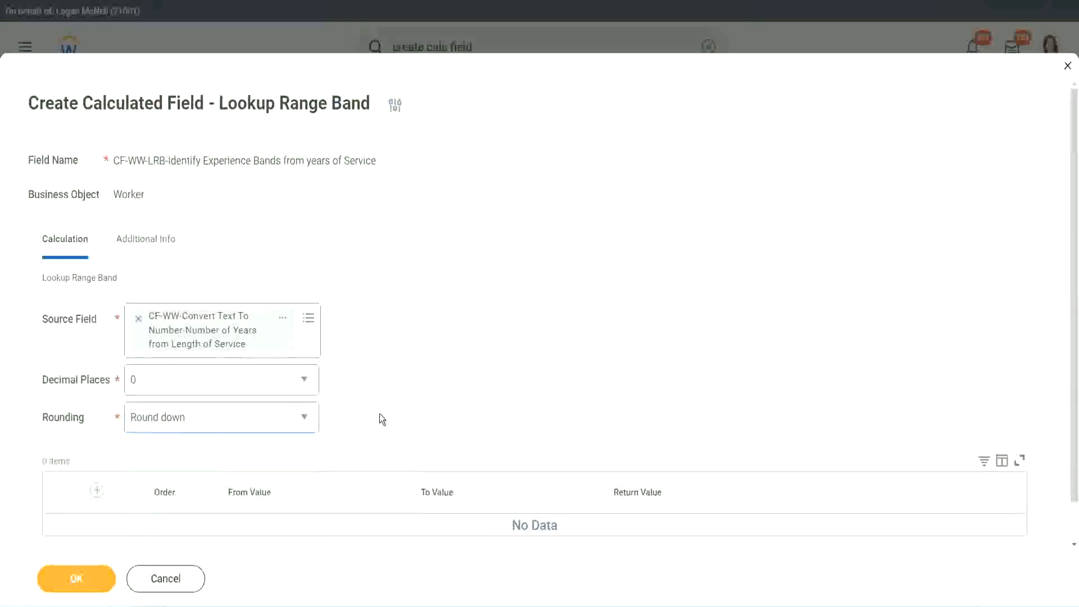
pyautogui.click(183, 421)
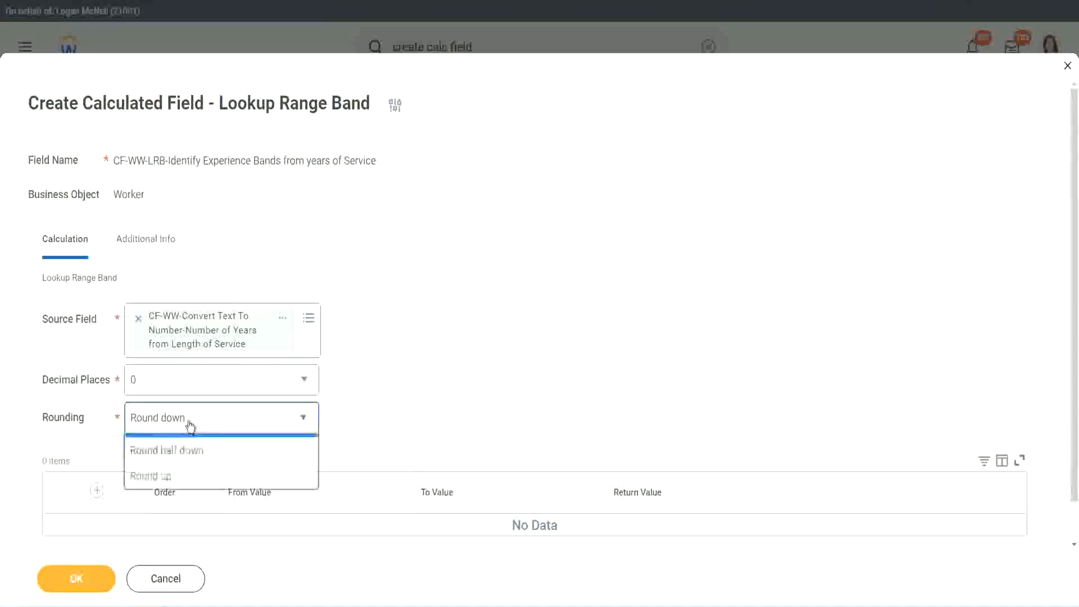
pyautogui.click(180, 470)
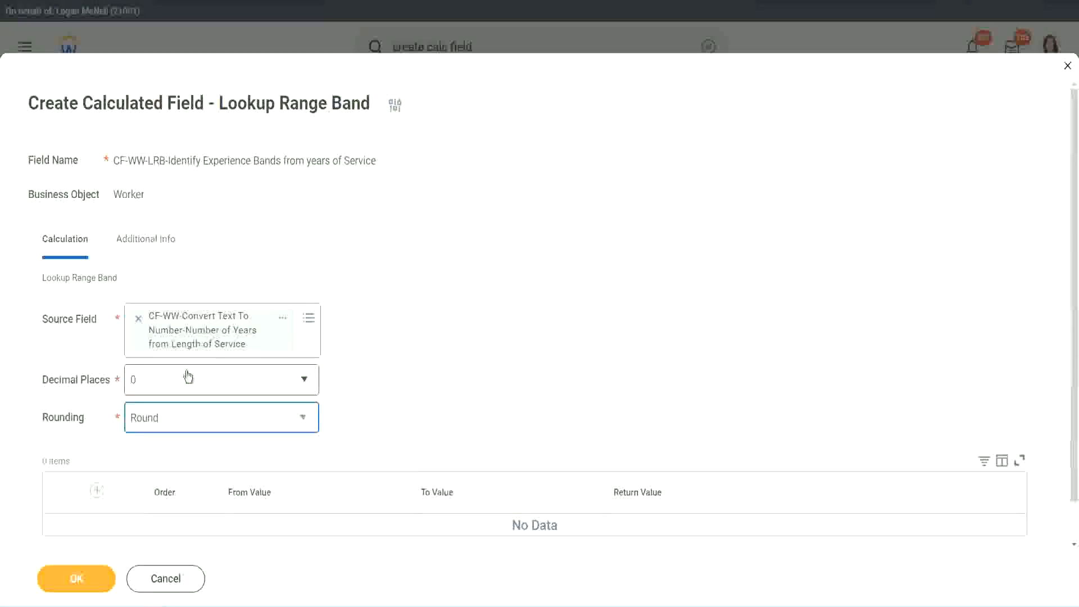
# Add the first range row from 0 to 7 with the return value "Amateur".
pyautogui.click(99, 491)
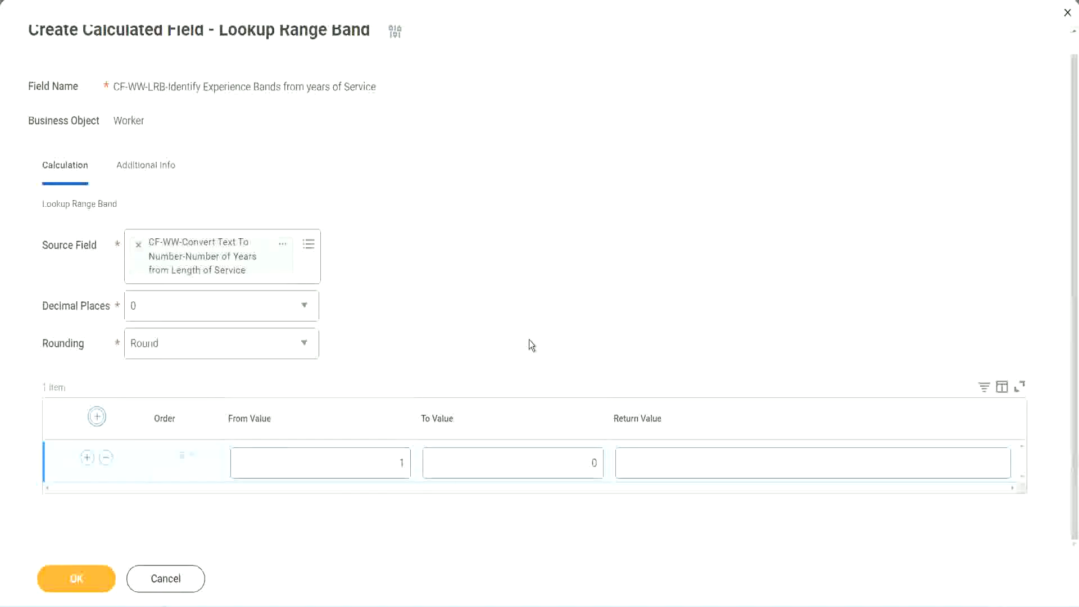
pyautogui.doubleClick(396, 465)
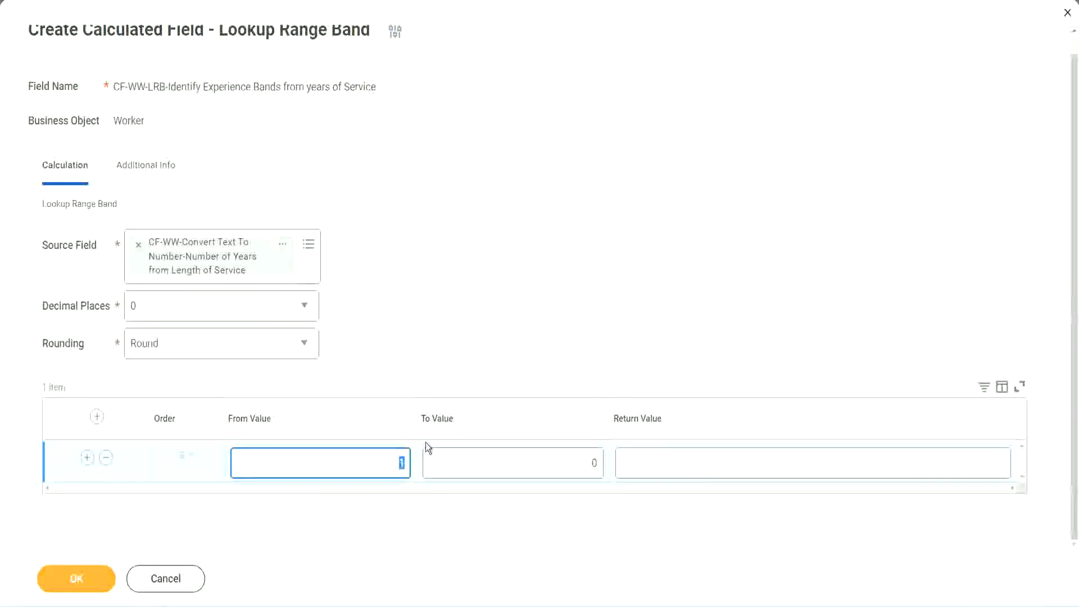
pyautogui.write('0')
pyautogui.press('Tab')
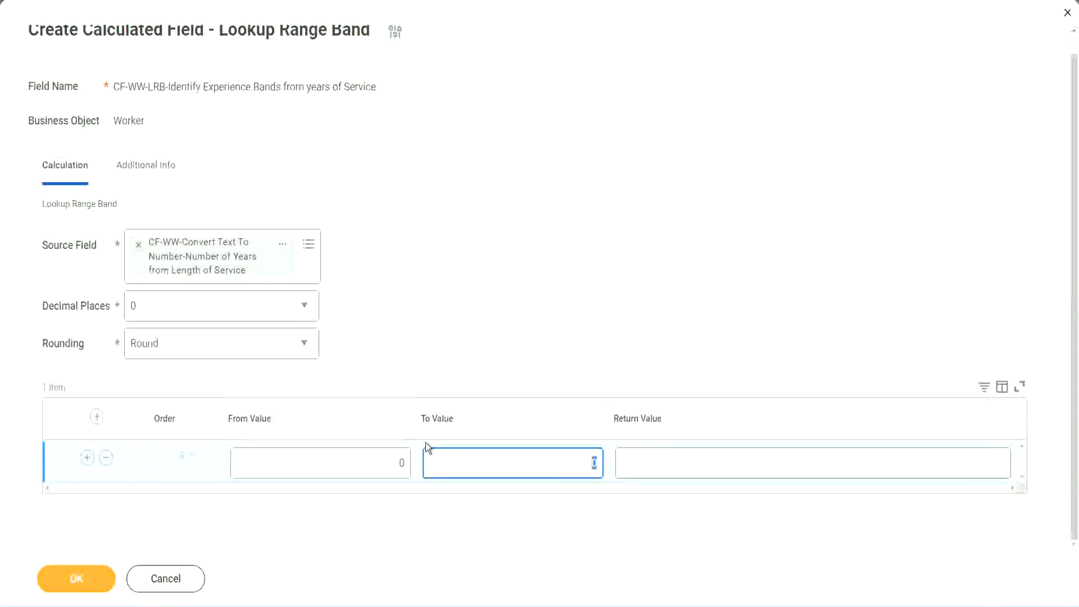
pyautogui.write('7')
pyautogui.press('Tab')
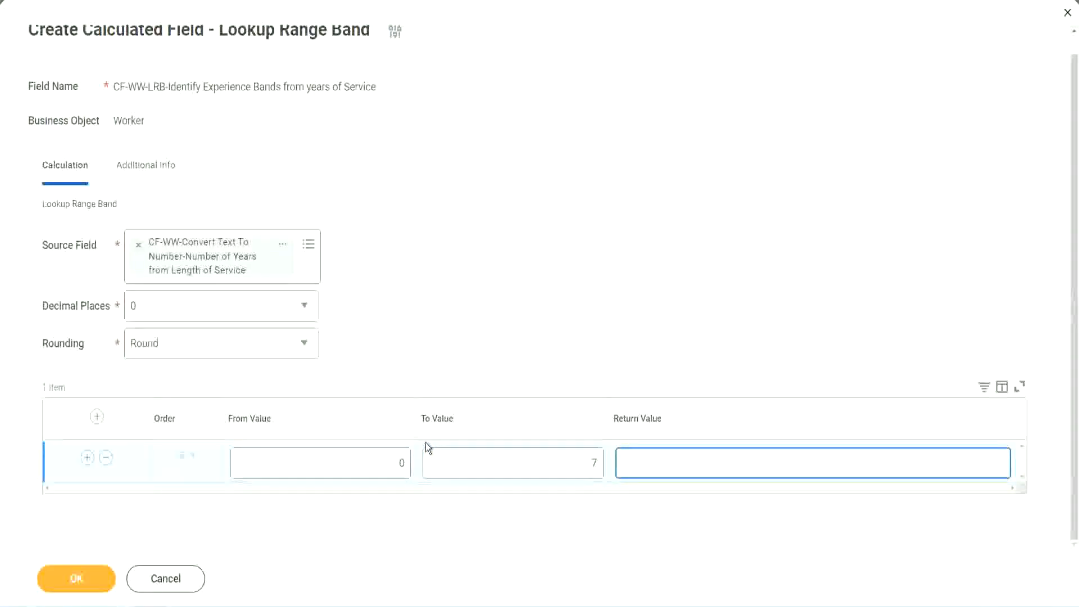
pyautogui.write('Amateur')
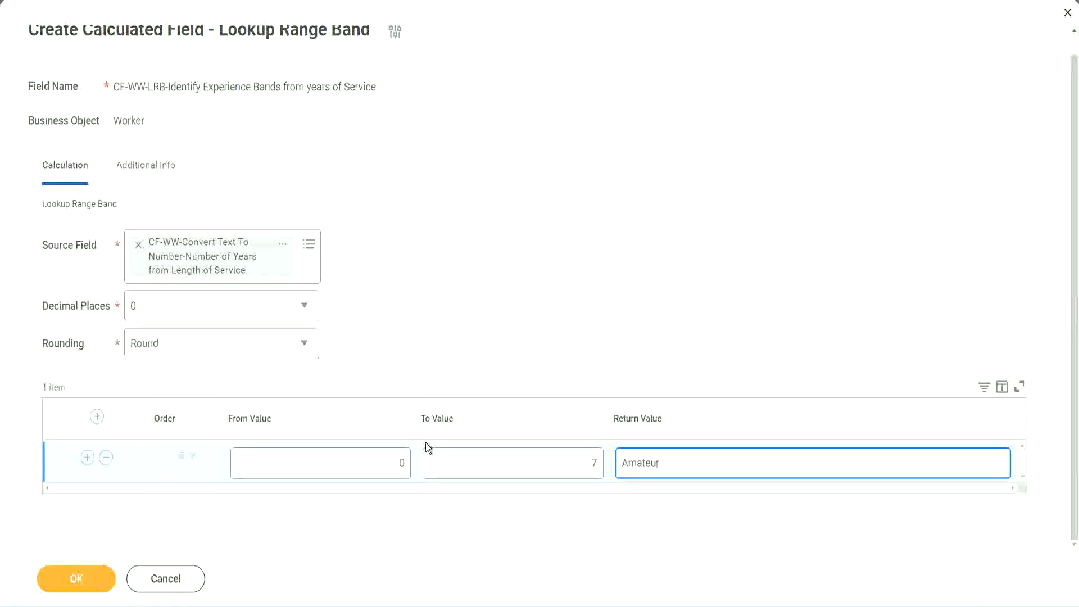
pyautogui.click(373, 474)
pyautogui.click(578, 454)
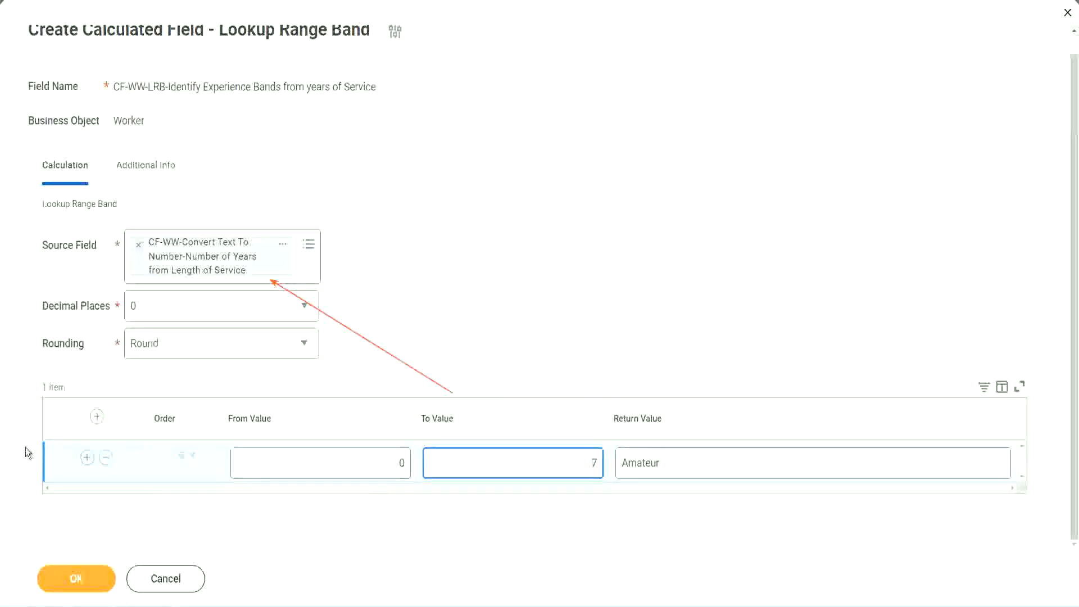
# Add a second range row from 8 to 15 with the return value "Experienced".
pyautogui.click(87, 458)
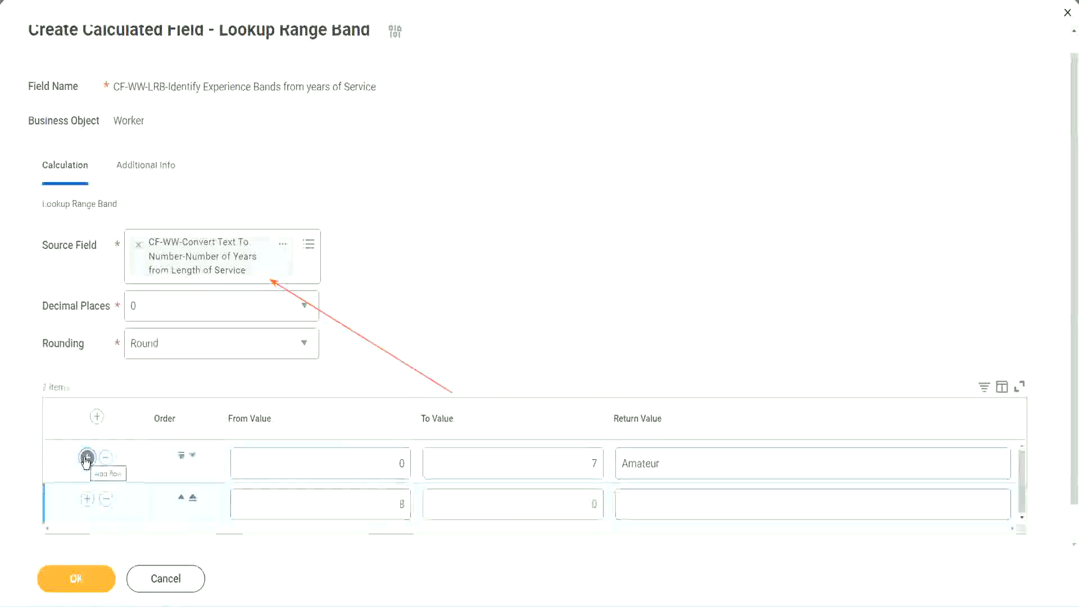
pyautogui.click(412, 509)
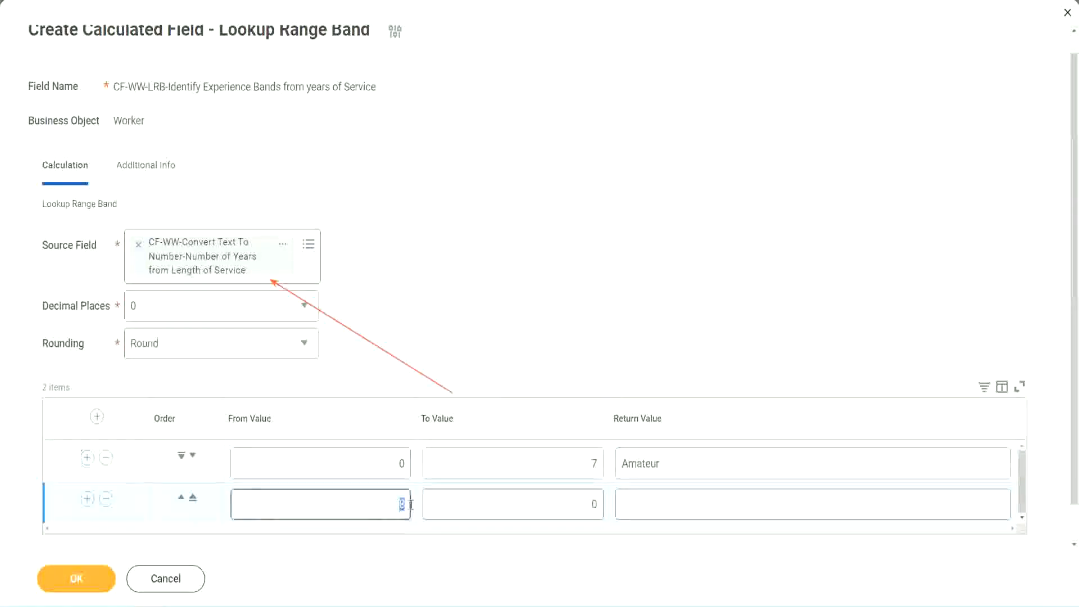
pyautogui.click(387, 467)
pyautogui.click(587, 467)
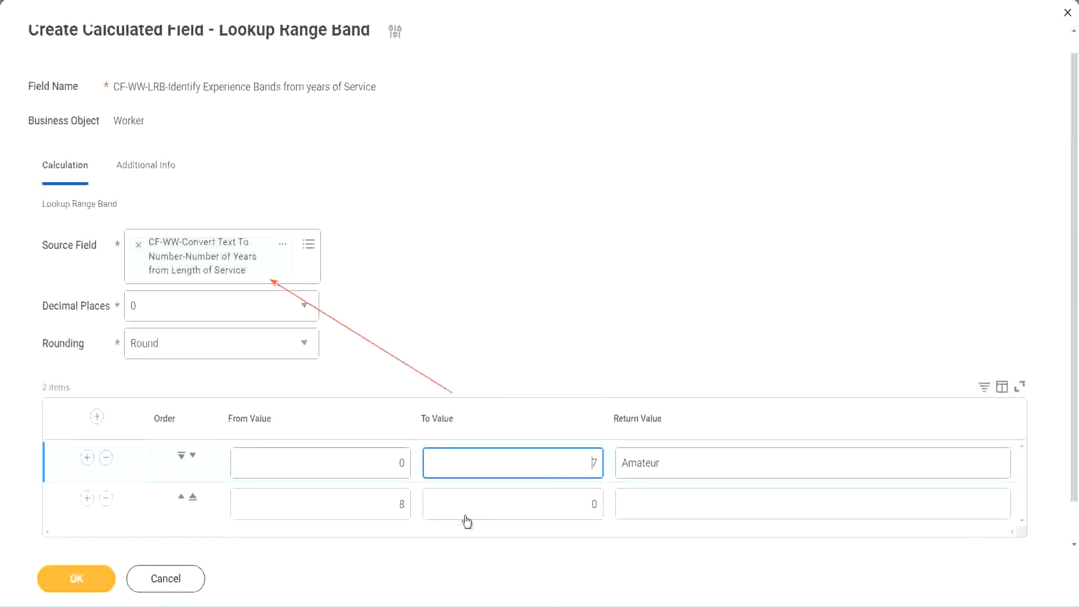
pyautogui.click(382, 508)
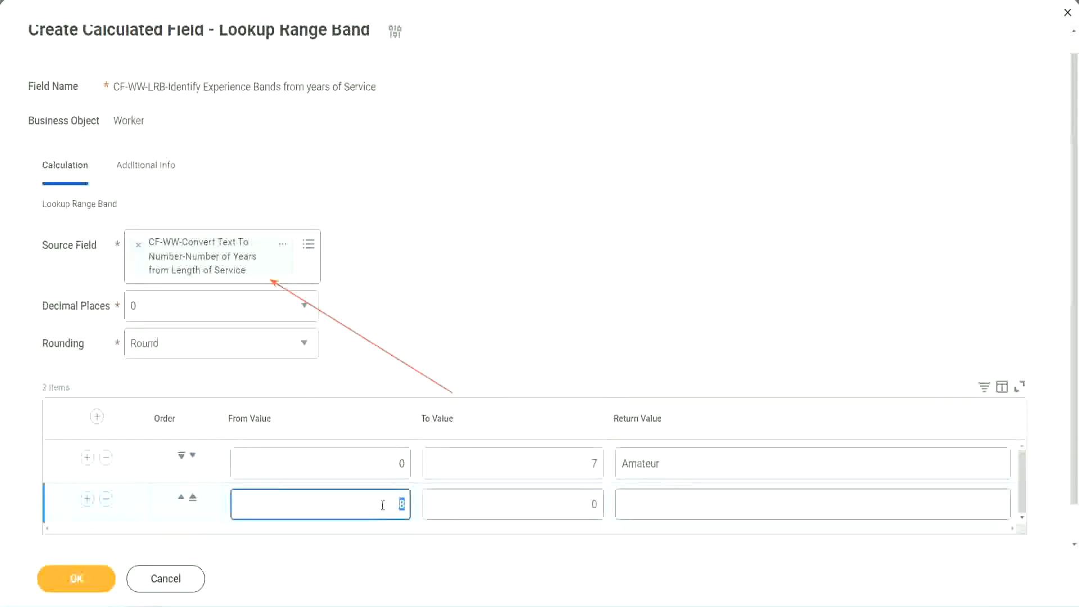
pyautogui.click(585, 504)
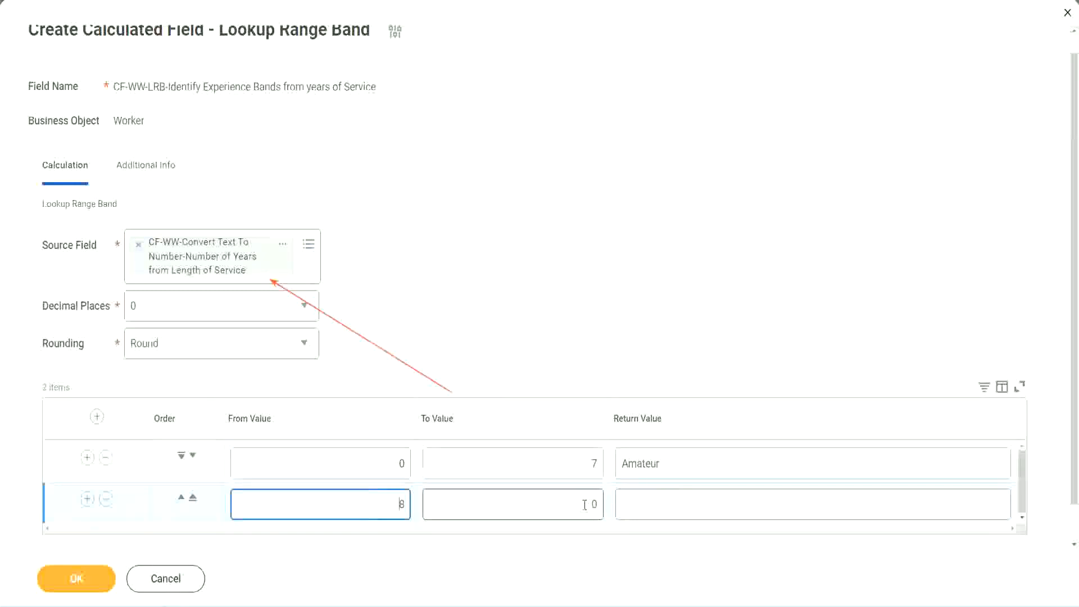
pyautogui.click(585, 504)
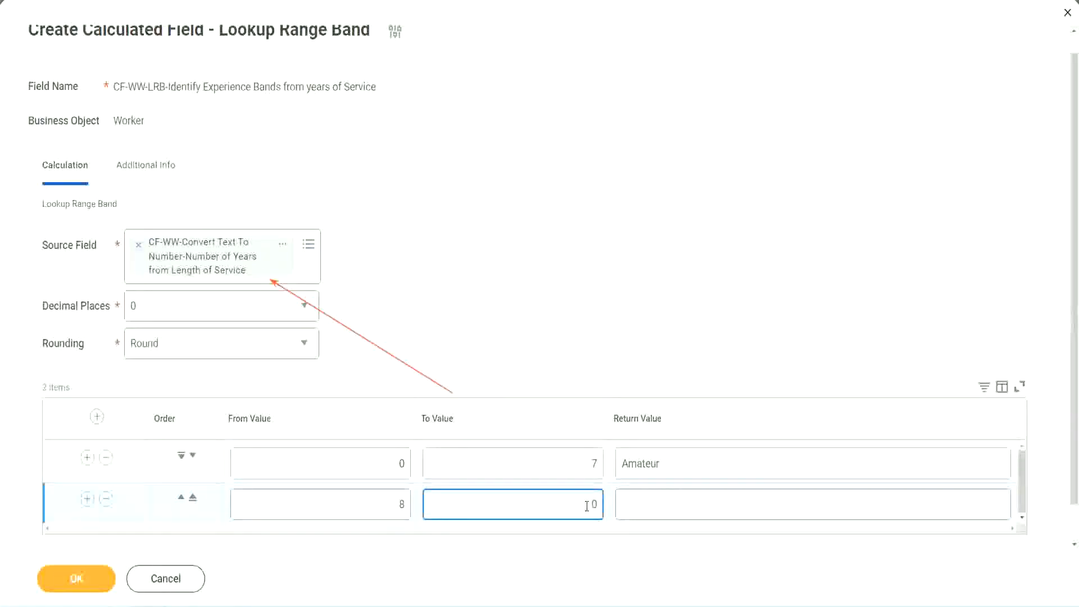
pyautogui.press('Delete')
pyautogui.write('15')
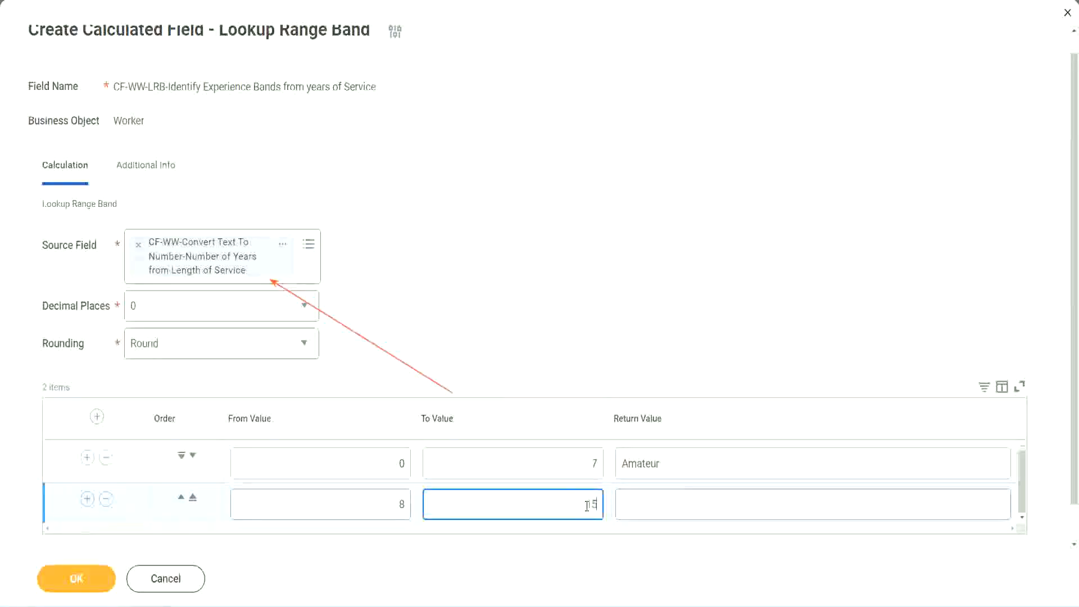
pyautogui.click(666, 501)
pyautogui.write('Ex')
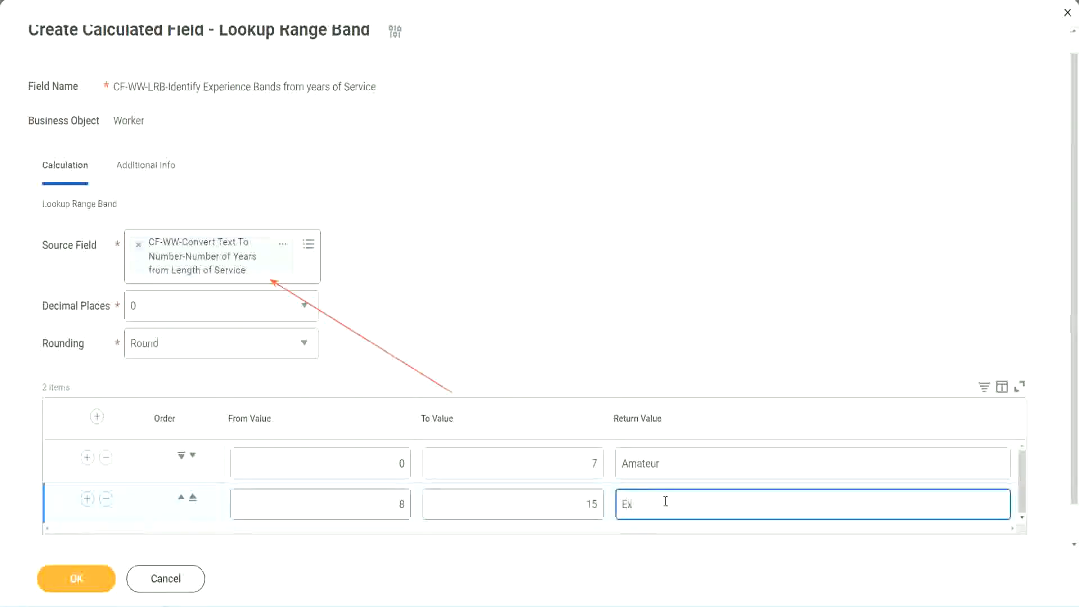
pyautogui.write('perienced')
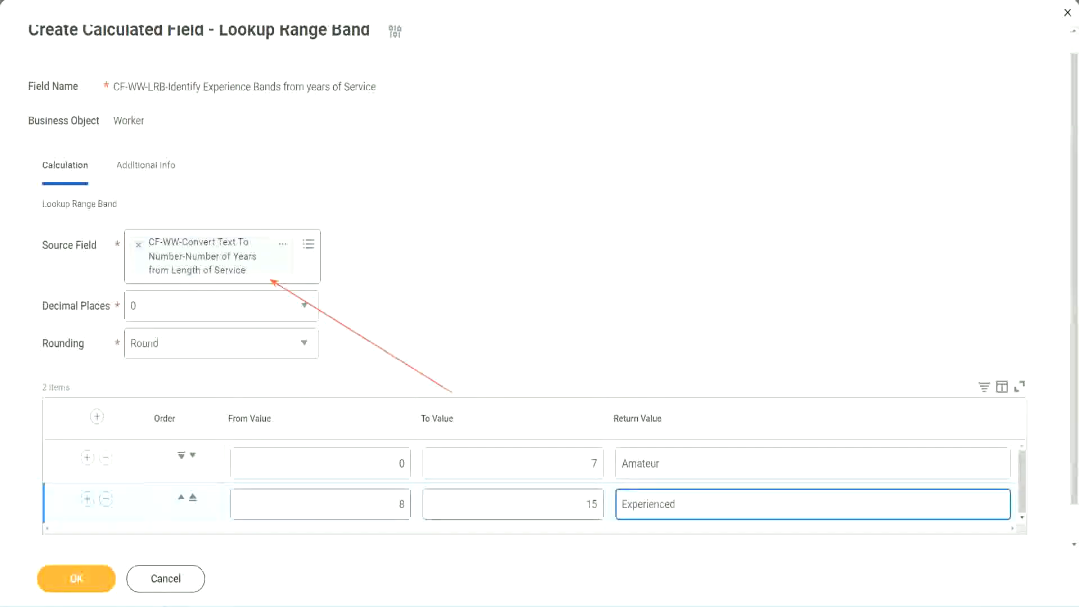
# Add a third range row from 16 to 30 with the return value "Senior".
pyautogui.click(87, 499)
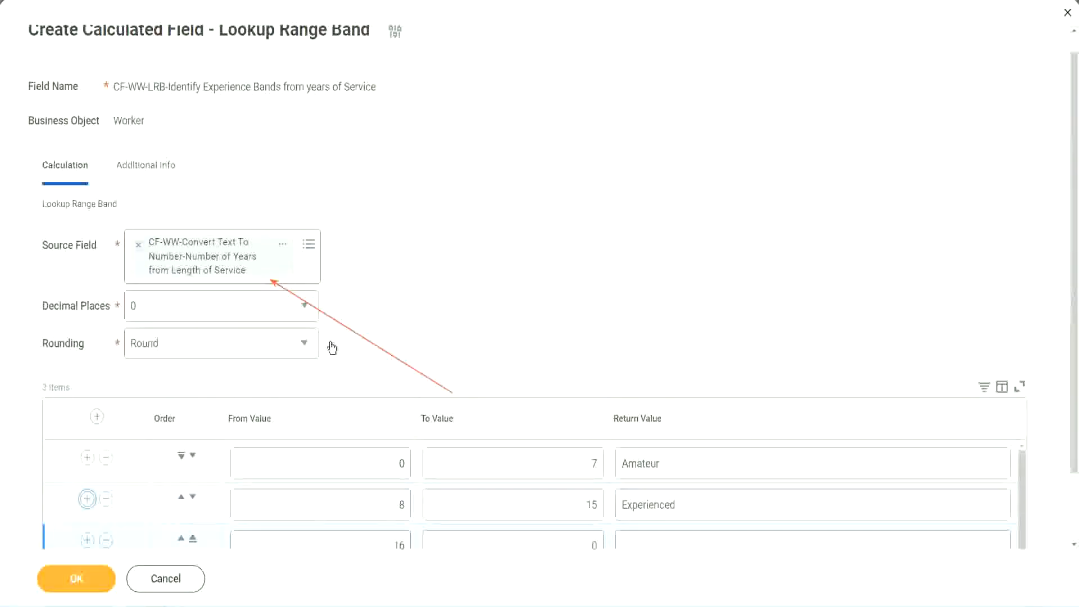
pyautogui.scroll(-2, 330, 349)
pyautogui.click(381, 466)
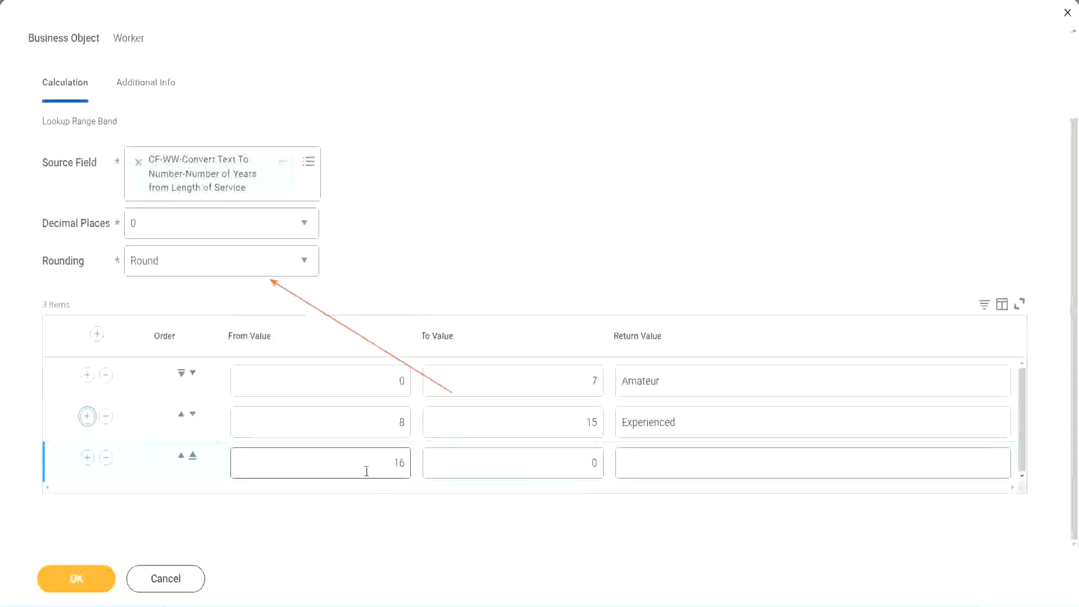
pyautogui.click(541, 463)
pyautogui.click(569, 462)
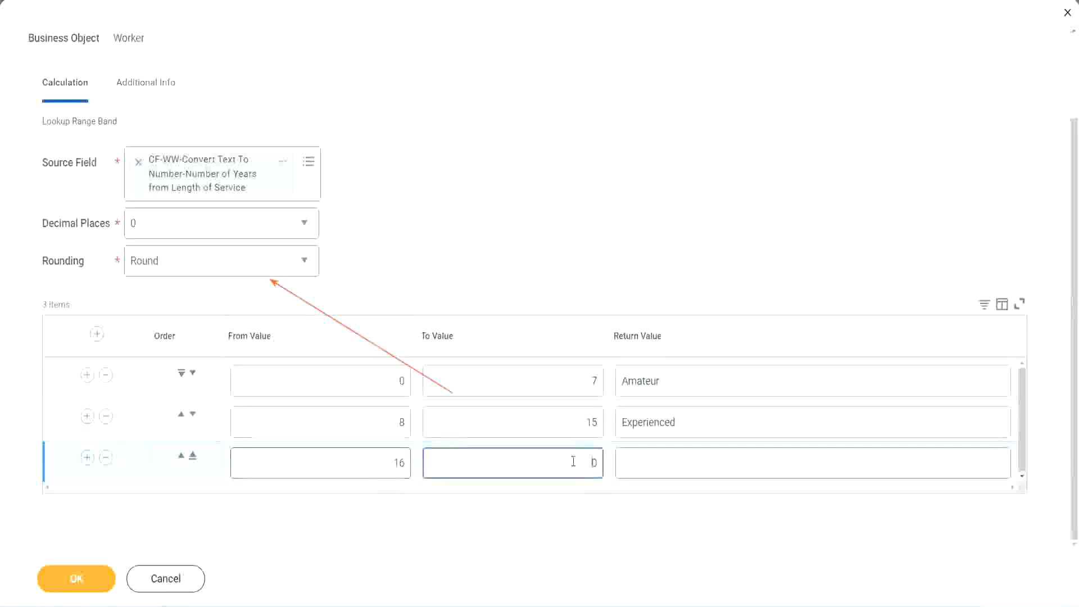
pyautogui.write('3')
pyautogui.press('Tab')
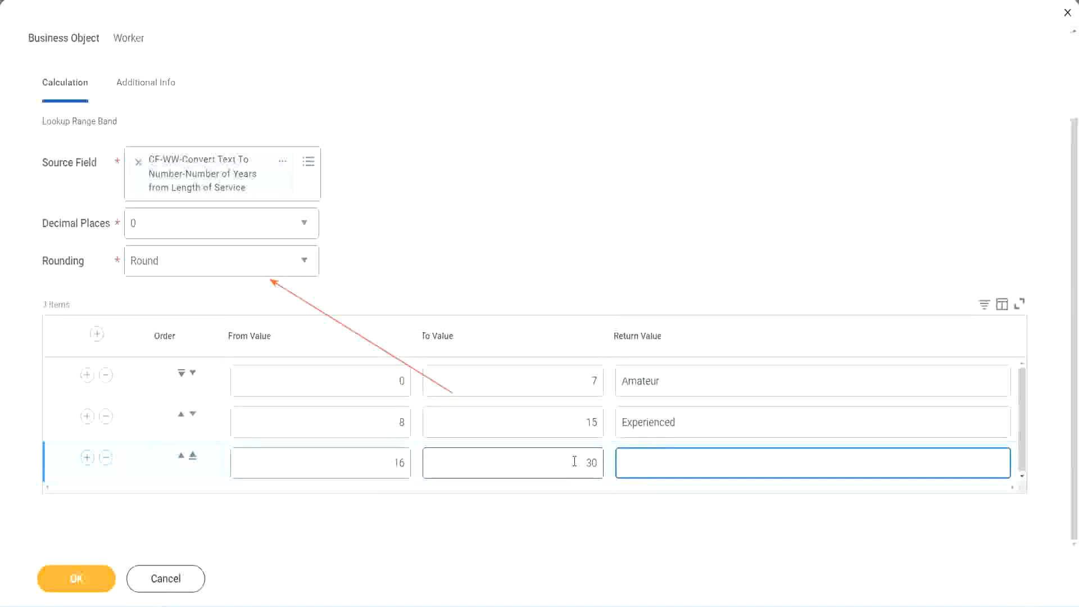
pyautogui.write('Senior')
# Add a fourth range row from 31 to 1000 with the return value "Legend".
pyautogui.click(86, 456)
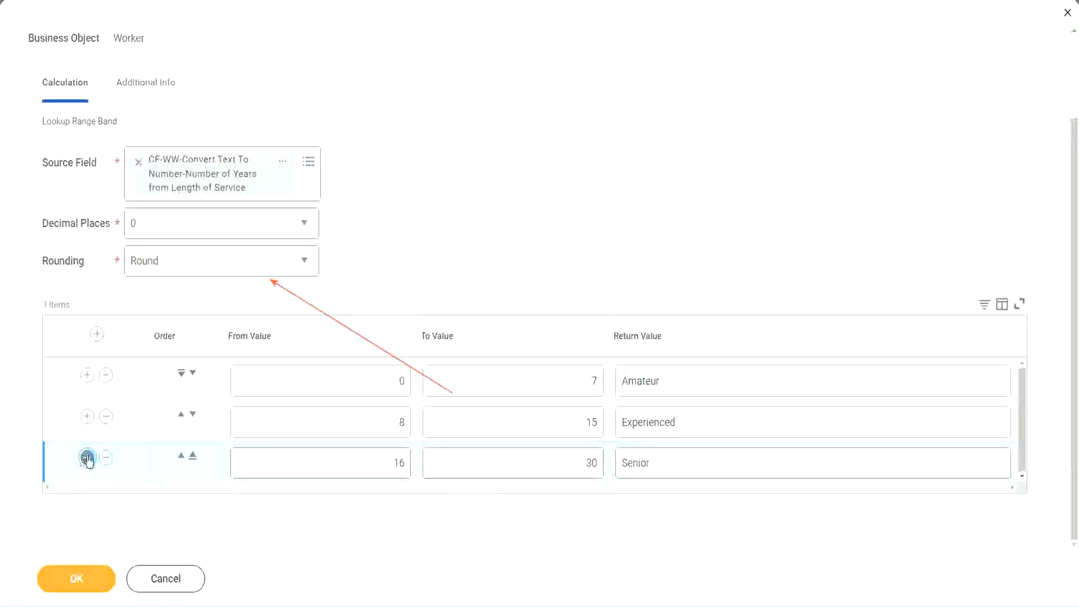
pyautogui.click(354, 457)
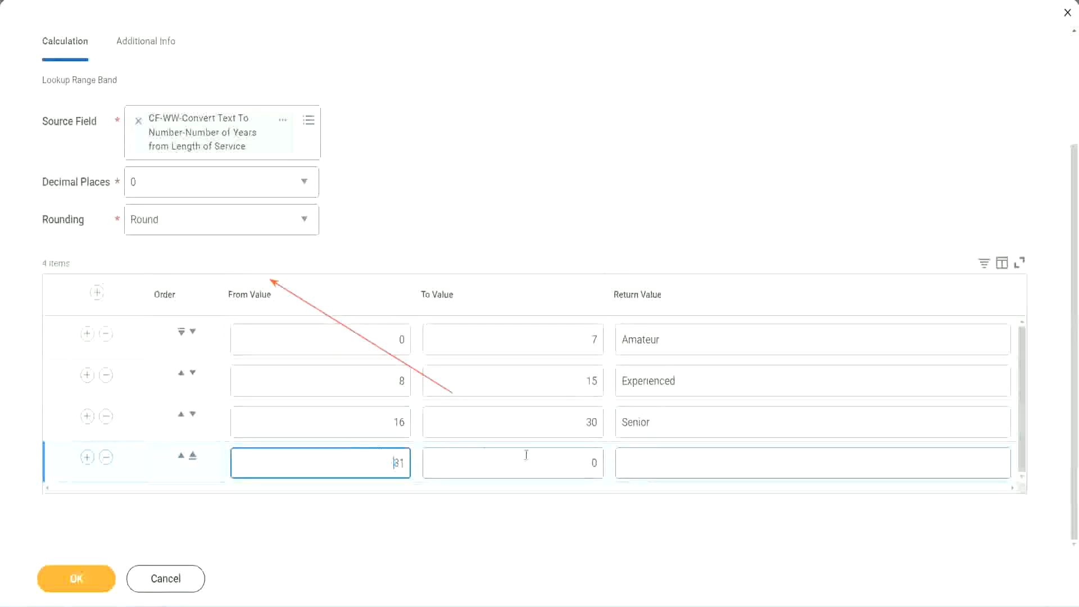
pyautogui.click(582, 463)
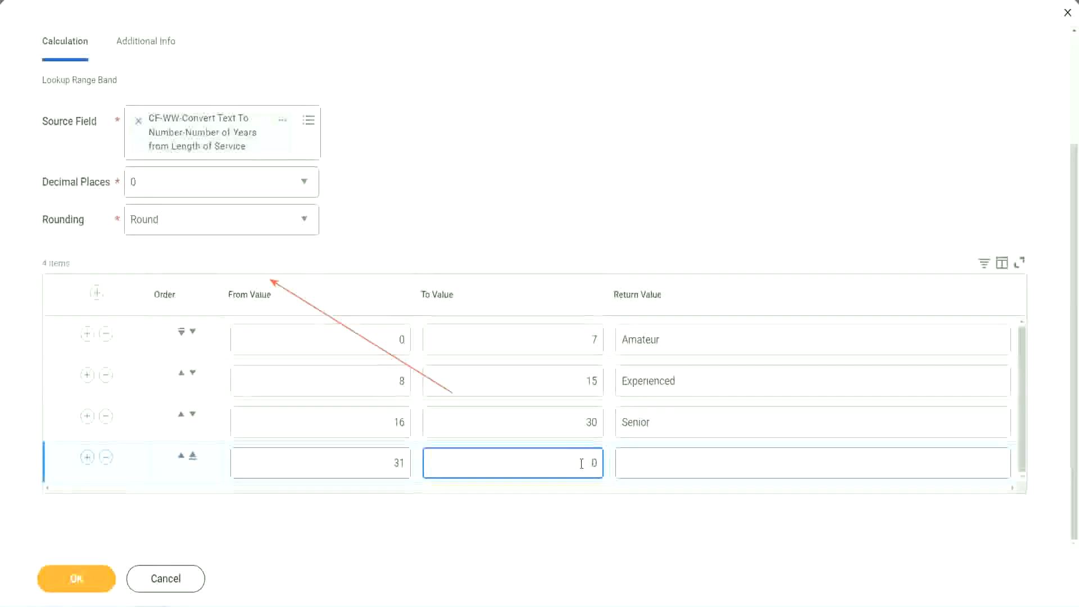
pyautogui.write('1000')
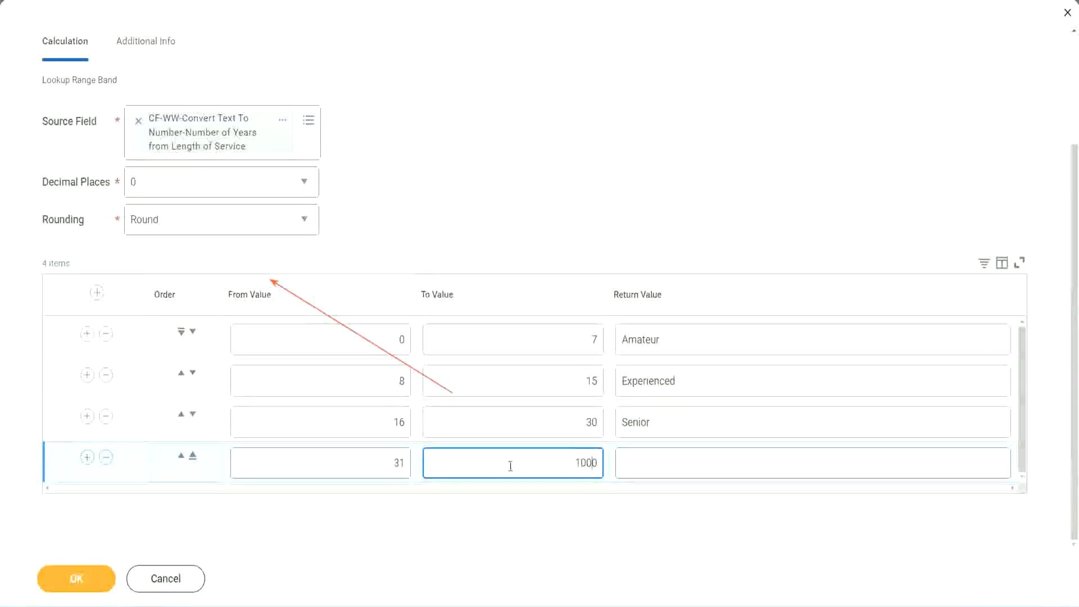
pyautogui.moveTo(560, 458); pyautogui.dragTo(621, 461)
pyautogui.moveTo(572, 459); pyautogui.dragTo(605, 459)
pyautogui.click(673, 464)
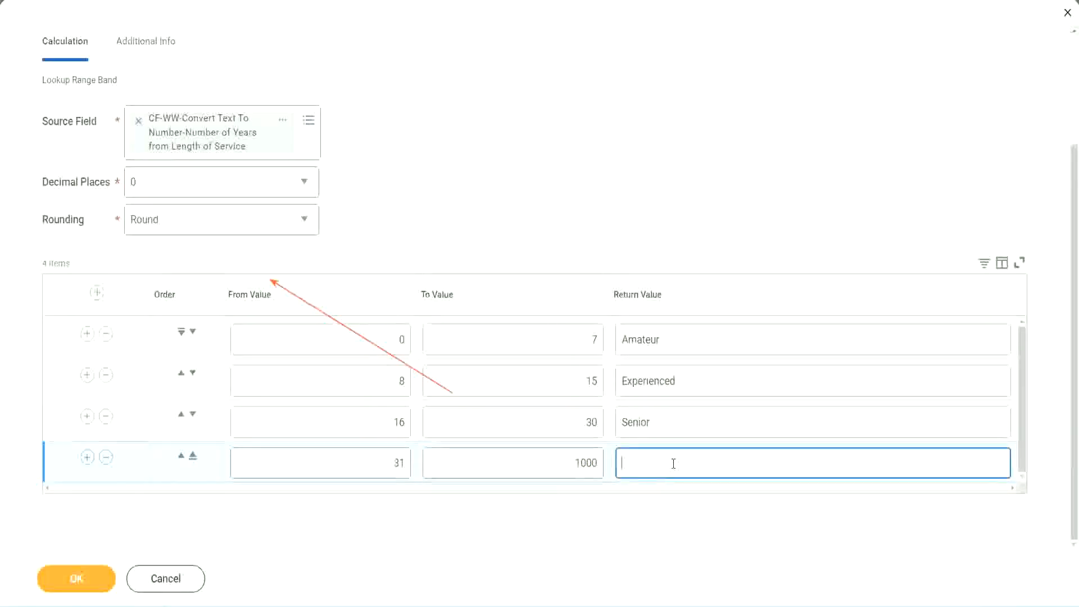
pyautogui.write('Legend')
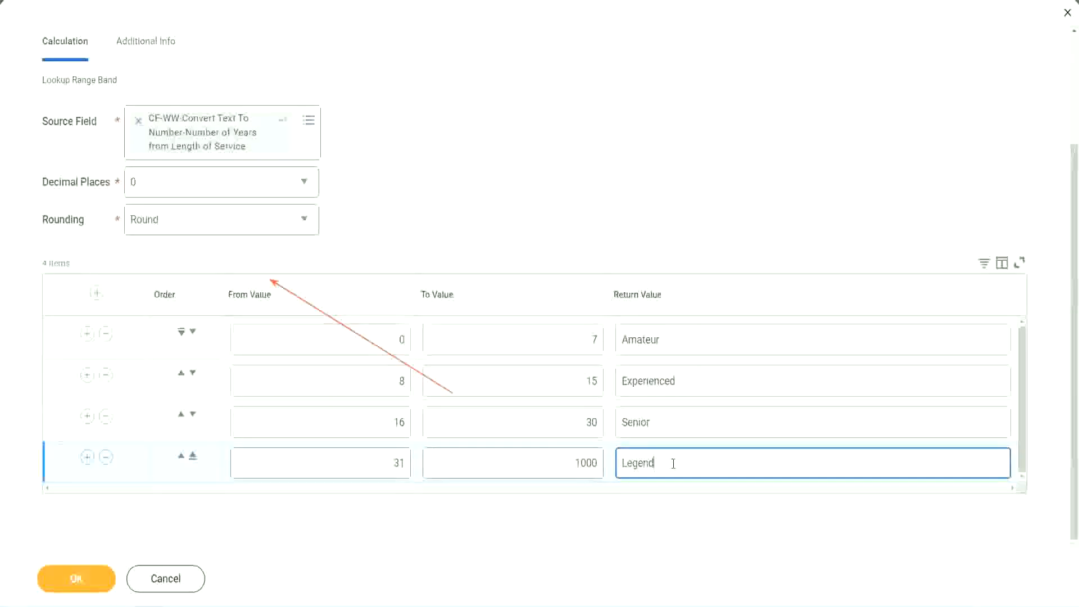
# Review the from and to values and the return value of each range row in the band table.
pyautogui.click(502, 186)
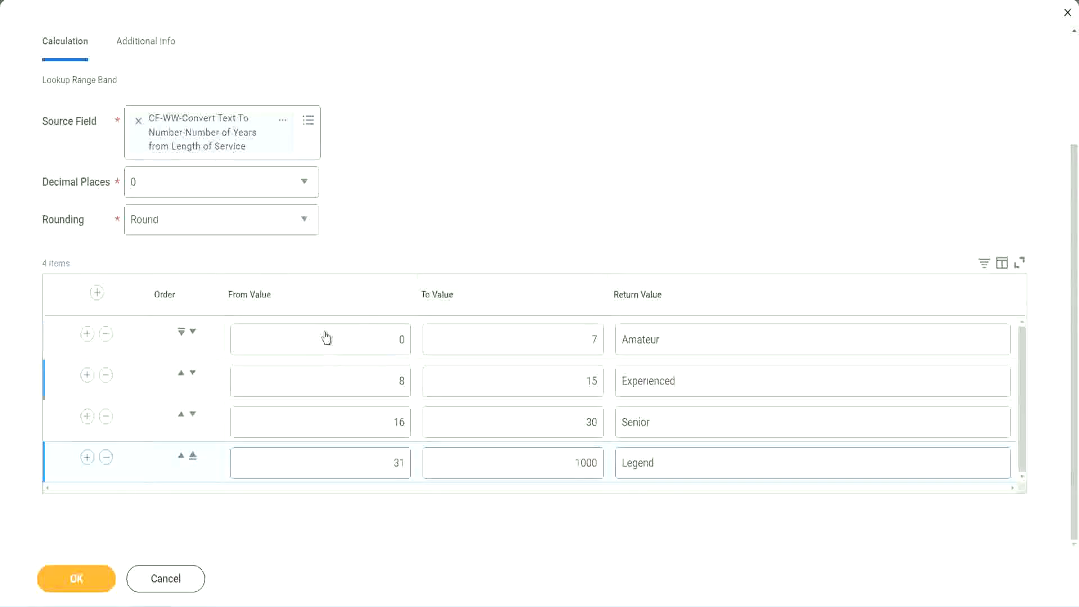
pyautogui.click(701, 337)
pyautogui.click(697, 382)
pyautogui.click(680, 433)
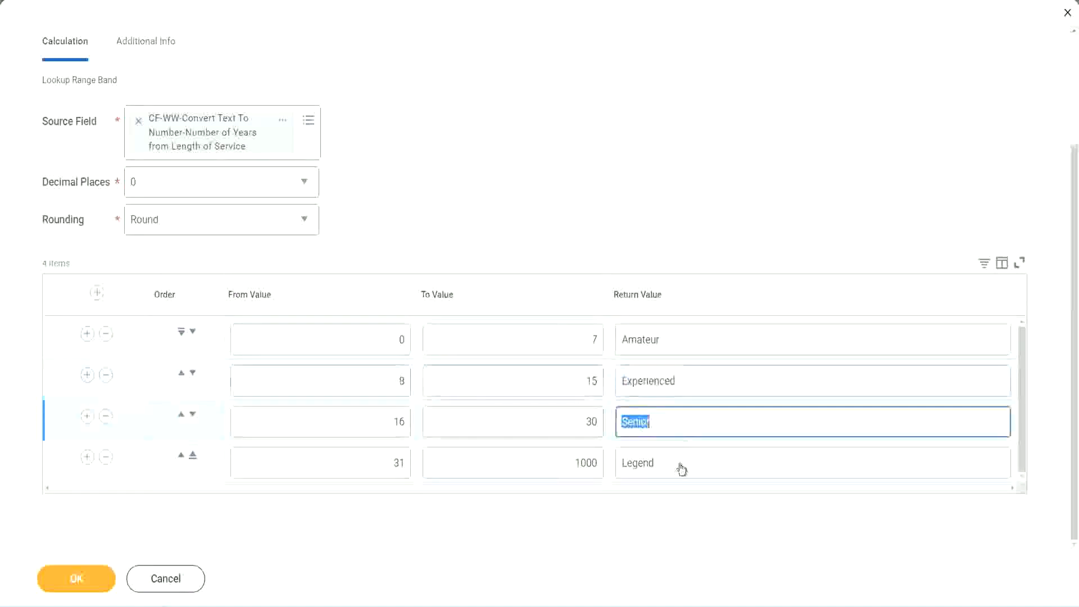
pyautogui.click(679, 463)
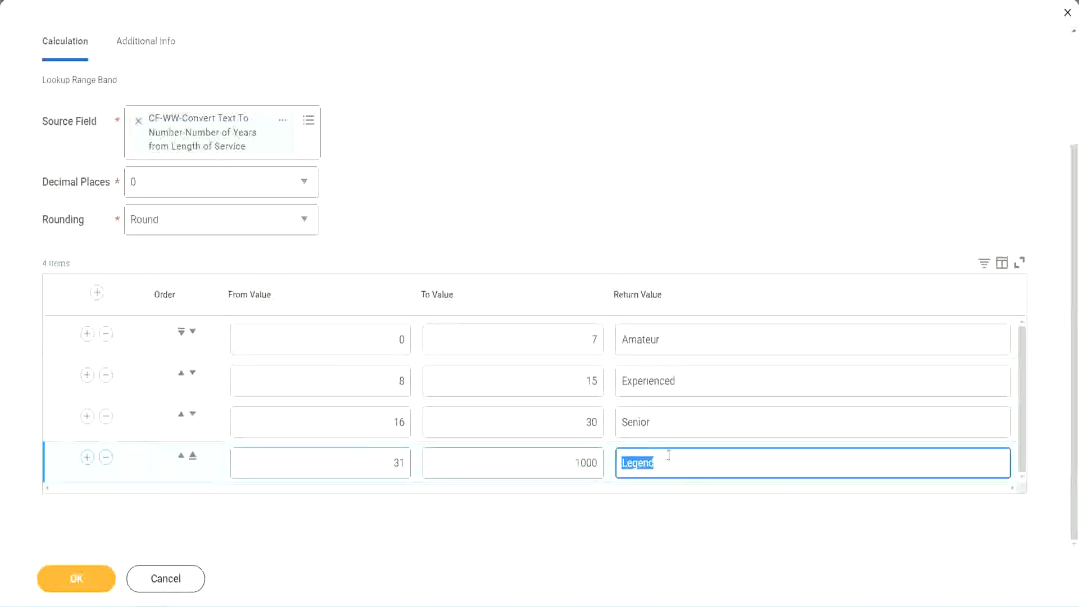
pyautogui.click(345, 343)
pyautogui.click(552, 331)
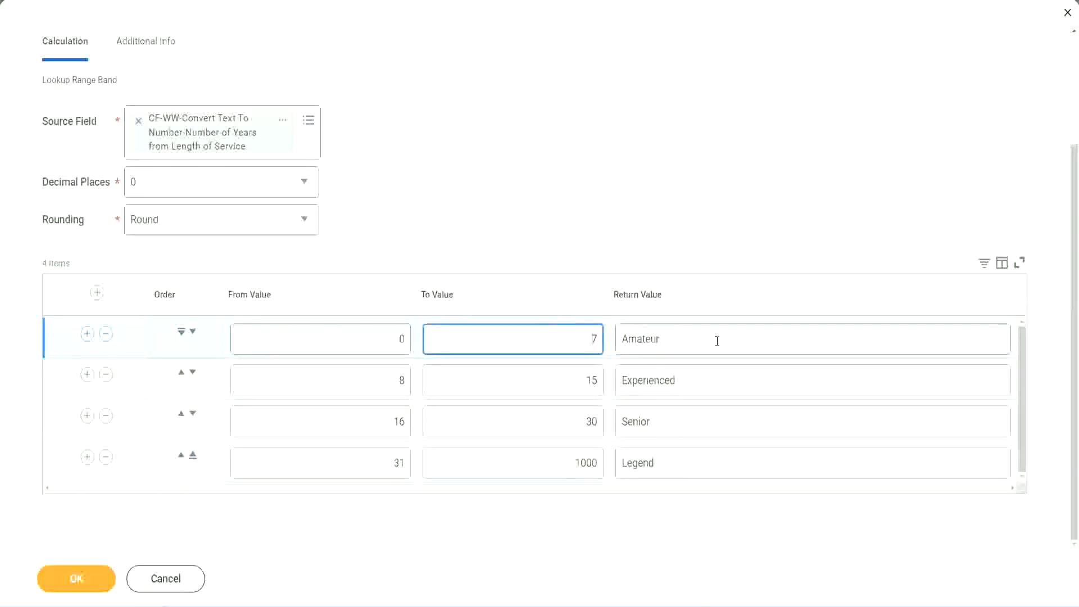
pyautogui.click(717, 339)
pyautogui.click(698, 379)
pyautogui.click(690, 428)
pyautogui.click(678, 463)
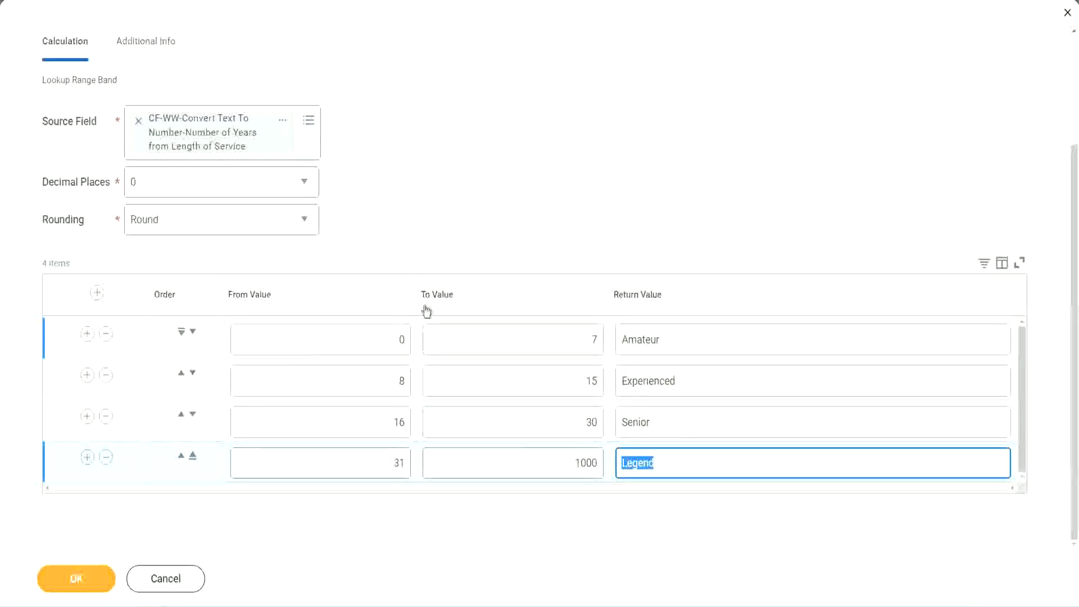
pyautogui.click(500, 236)
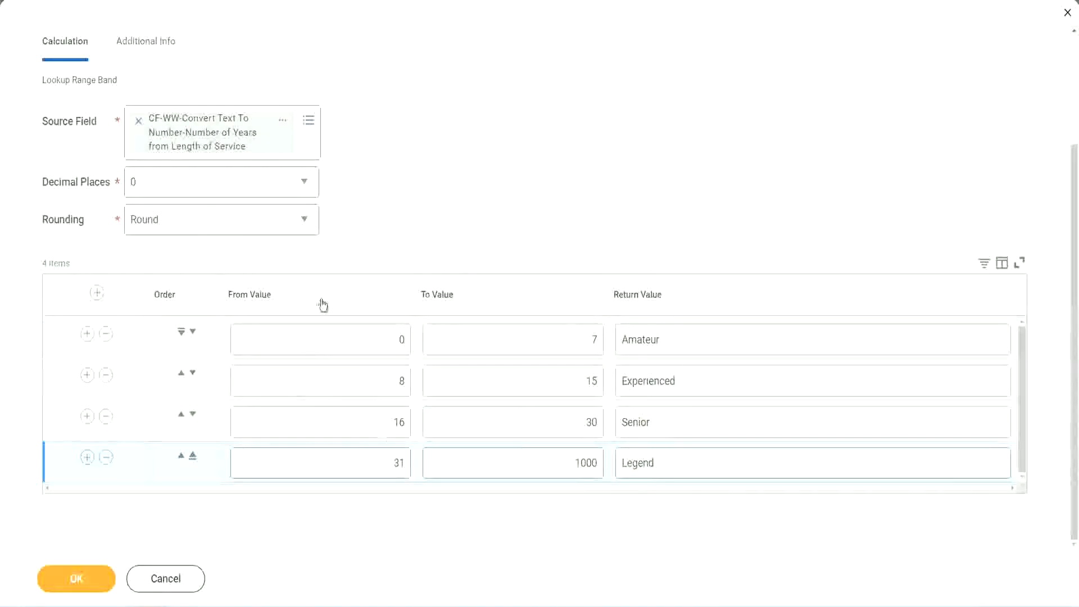
# Save the Lookup Range Band calculated field and copy its name from the save confirmation.
pyautogui.click(75, 576)
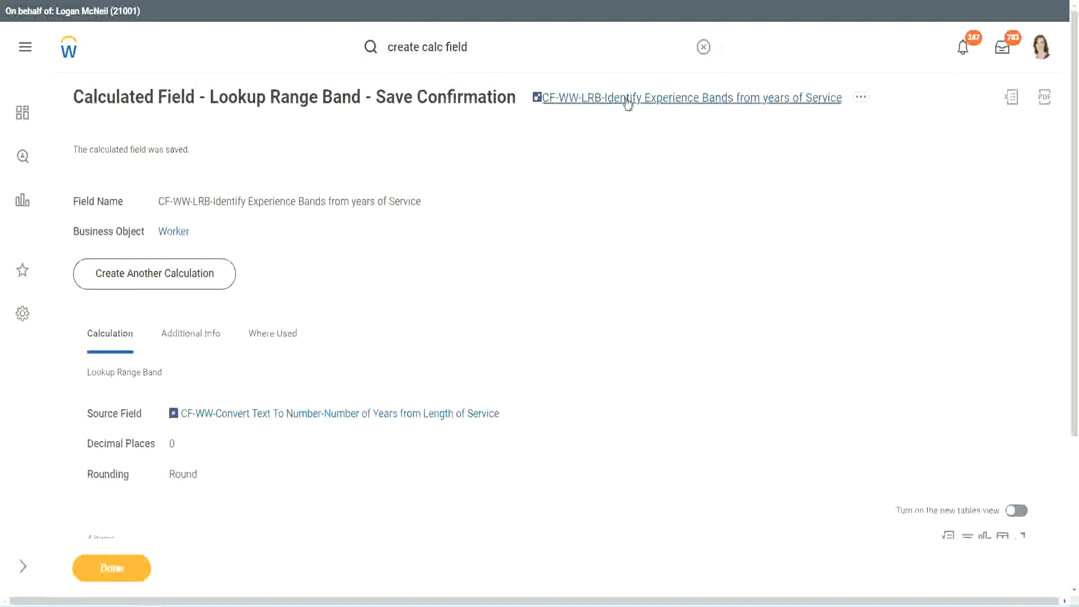
pyautogui.rightClick(624, 105)
pyautogui.click(637, 163)
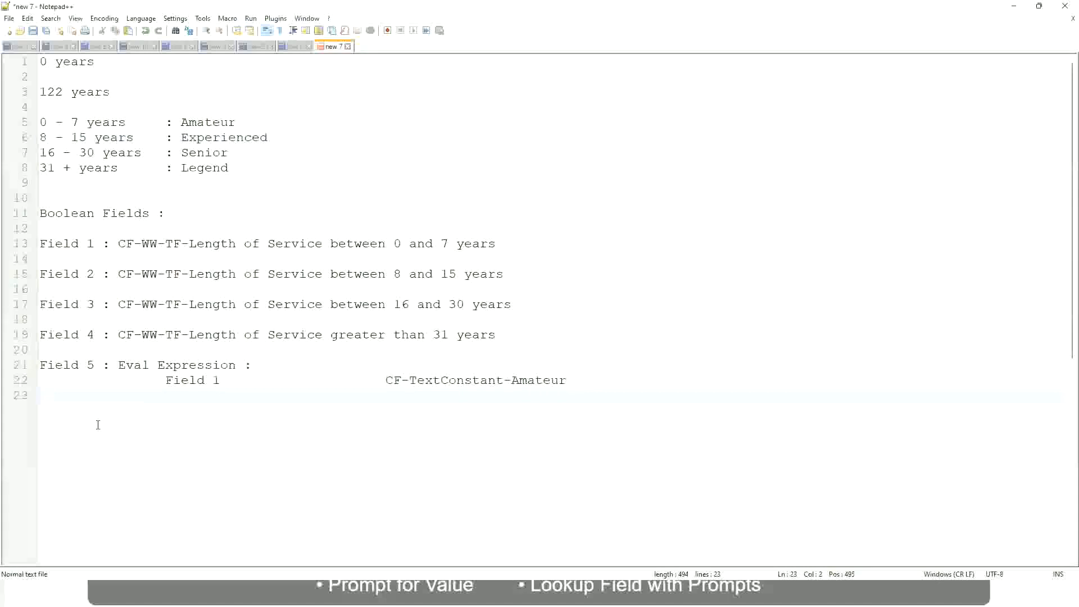
# In the Notepad++ notes, add the amount "10,000 USD" a few lines below the Eval Expression entry.
pyautogui.press('Return')
pyautogui.press('Return')
pyautogui.press('Return')
pyautogui.press('Left')
pyautogui.write('10,000 USD')
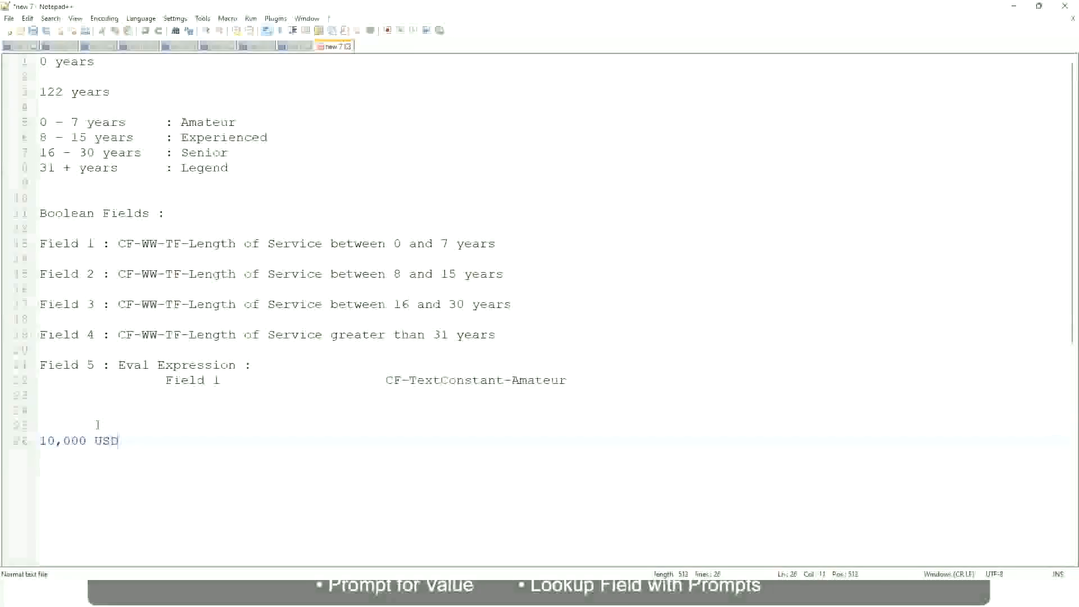
# Add "1,000,000 USD" on the same line, spaced well apart from the 10,000 USD amount.
pyautogui.press('Tab')
pyautogui.press('Tab')
pyautogui.press('Tab')
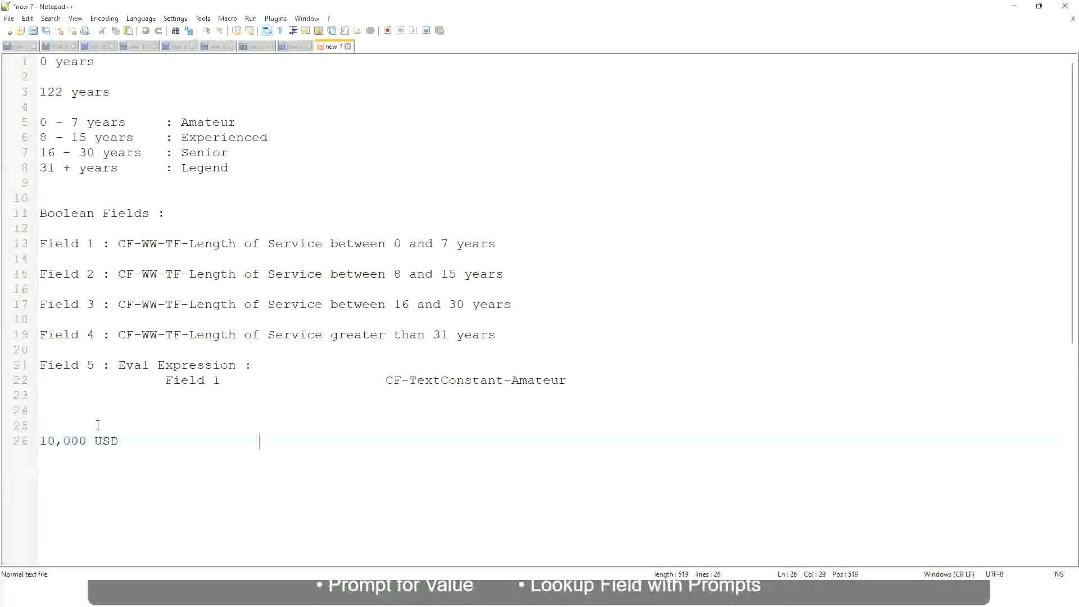
pyautogui.write('1,000,000')
pyautogui.press('Left')
pyautogui.press('Left')
pyautogui.press('Left')
pyautogui.press('Left')
pyautogui.press('Left')
pyautogui.press('End')
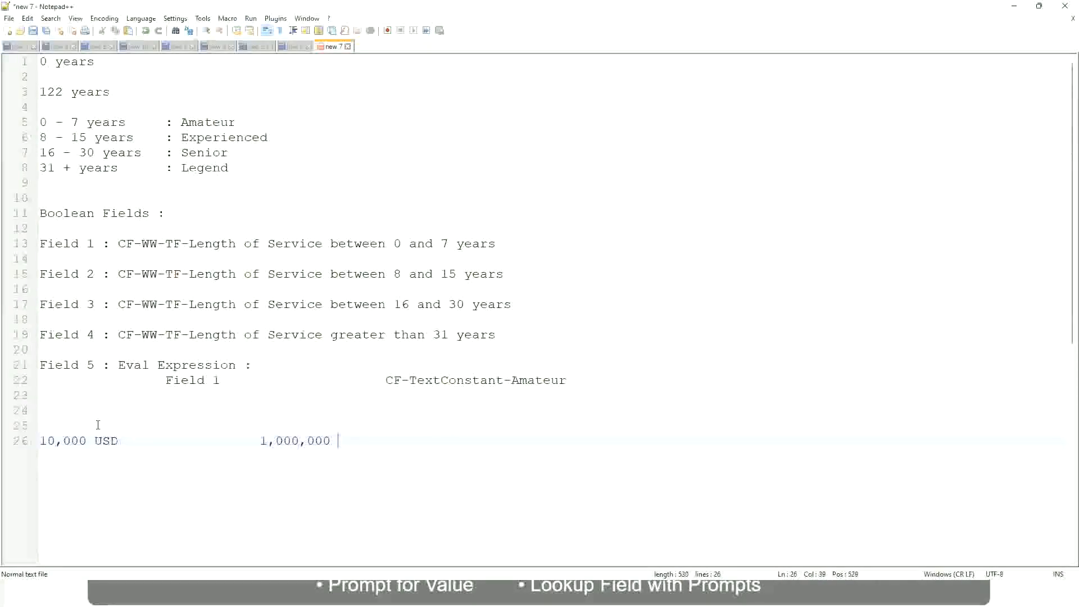
pyautogui.write('USD')
# Below the two amounts, leave a blank line and add the band "10 - 50,000 : Low".
pyautogui.press('Return')
pyautogui.press('Return')
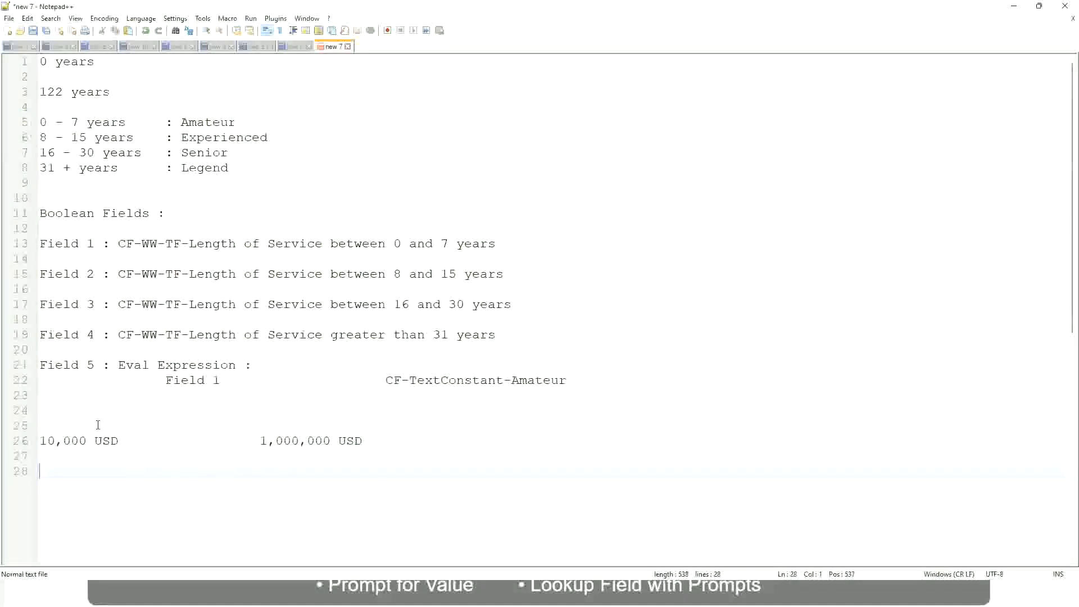
pyautogui.write('10 - 50,000')
pyautogui.press('Tab')
pyautogui.press('Tab')
pyautogui.press('Tab')
pyautogui.press('Tab')
pyautogui.write(': Low')
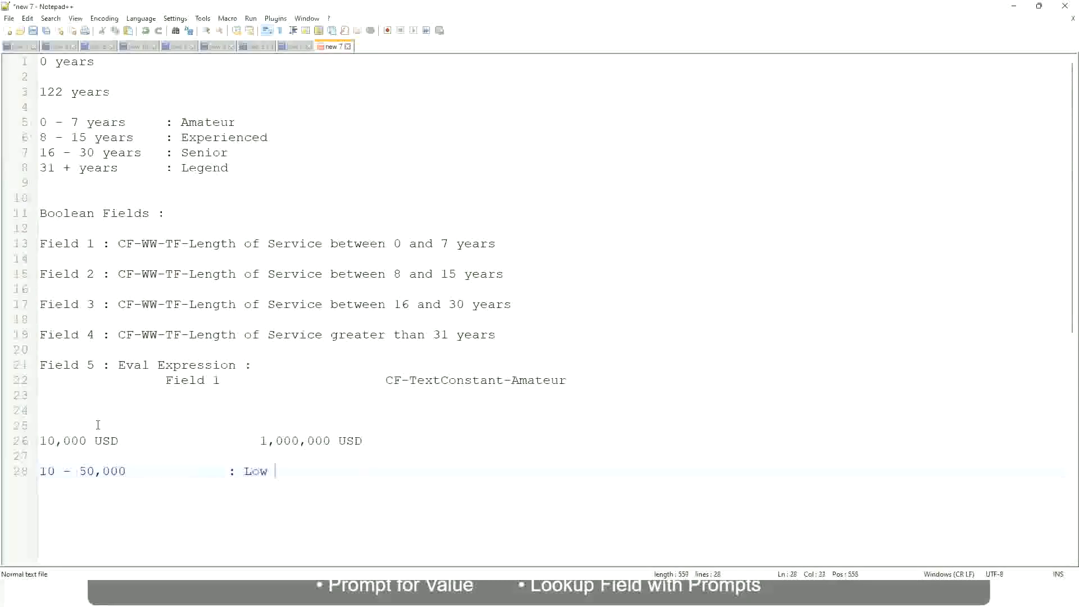
# Directly below the Low band, add the band "50,001 - 150,000 : Medium" with its label aligned to the one above.
pyautogui.press('Return')
pyautogui.press('Return')
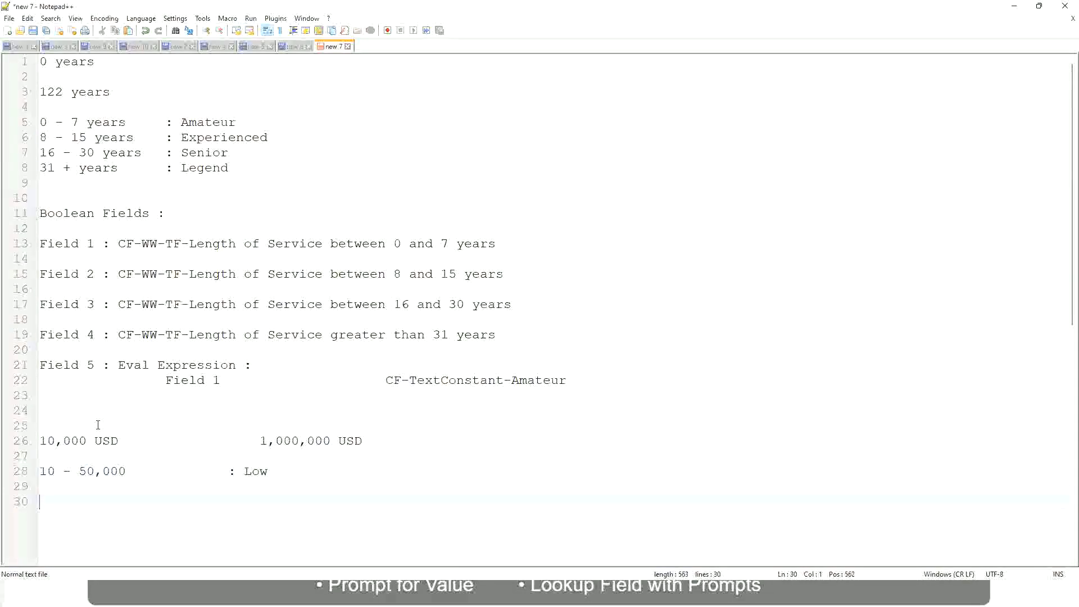
pyautogui.press('Up')
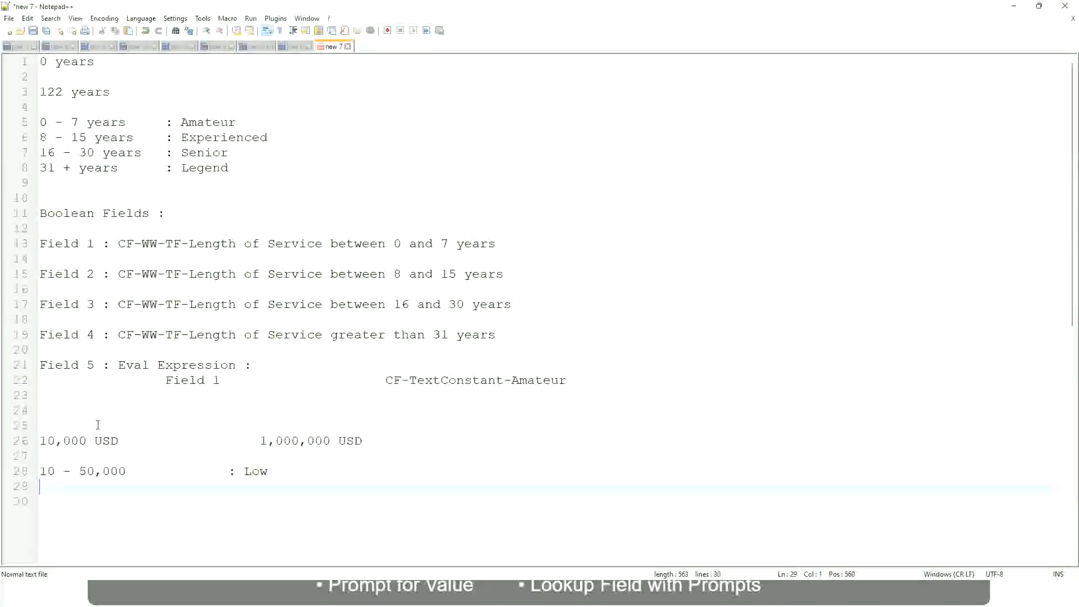
pyautogui.write('50,001 - 1')
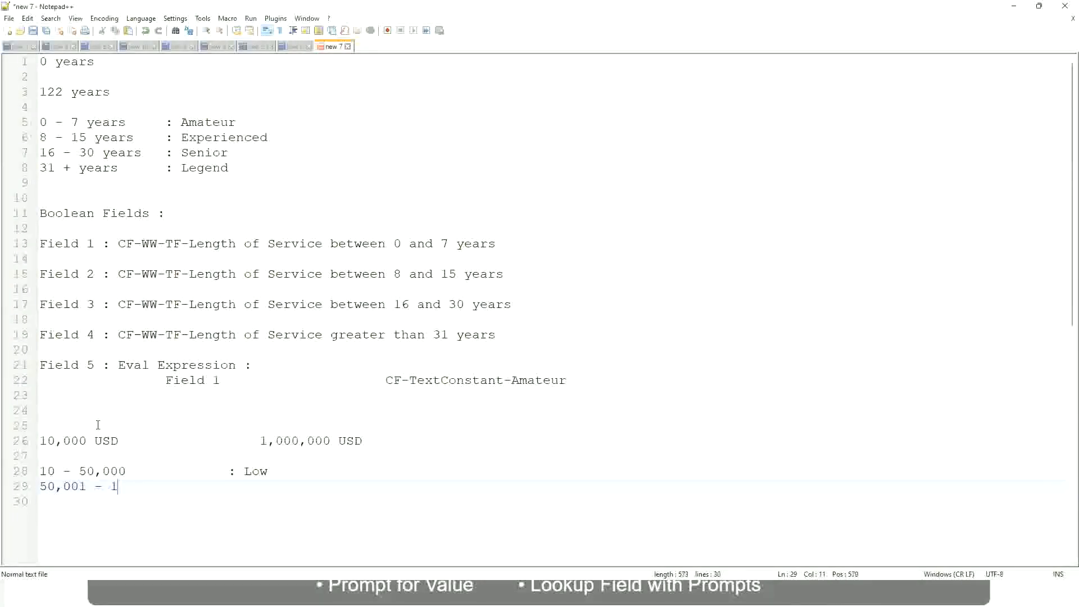
pyautogui.write('50,000')
pyautogui.press('Tab')
pyautogui.press('Tab')
pyautogui.write(': Medium')
pyautogui.press('Return')
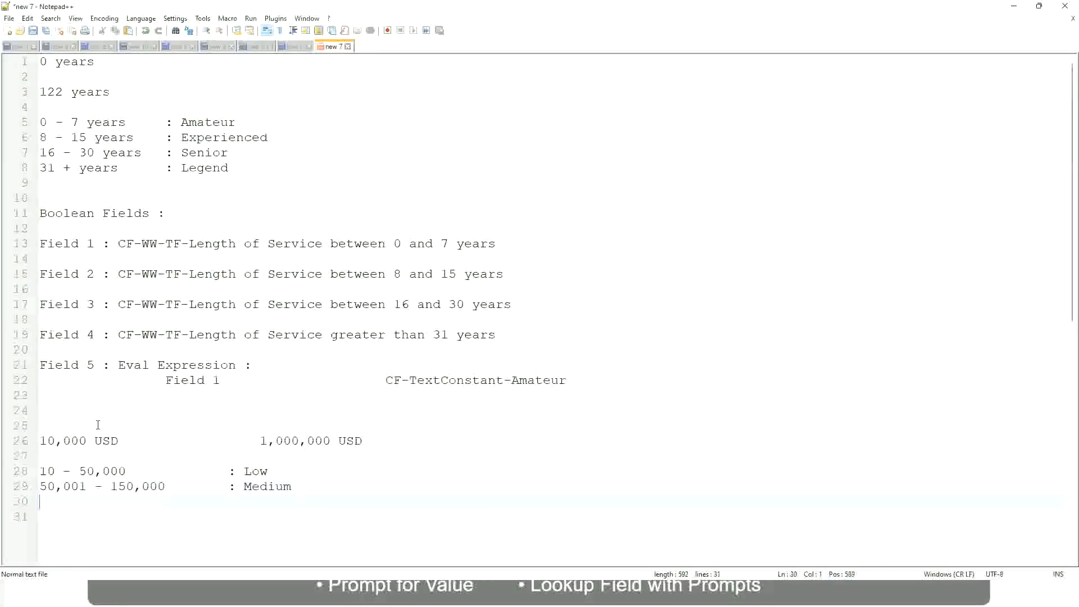
# Below the Medium band, add the band "> 150,000 : High" with its label aligned to the others.
pyautogui.write('> 150,000')
pyautogui.press('Tab')
pyautogui.press('Tab')
pyautogui.press('Tab')
pyautogui.press('Tab')
pyautogui.write(': High')
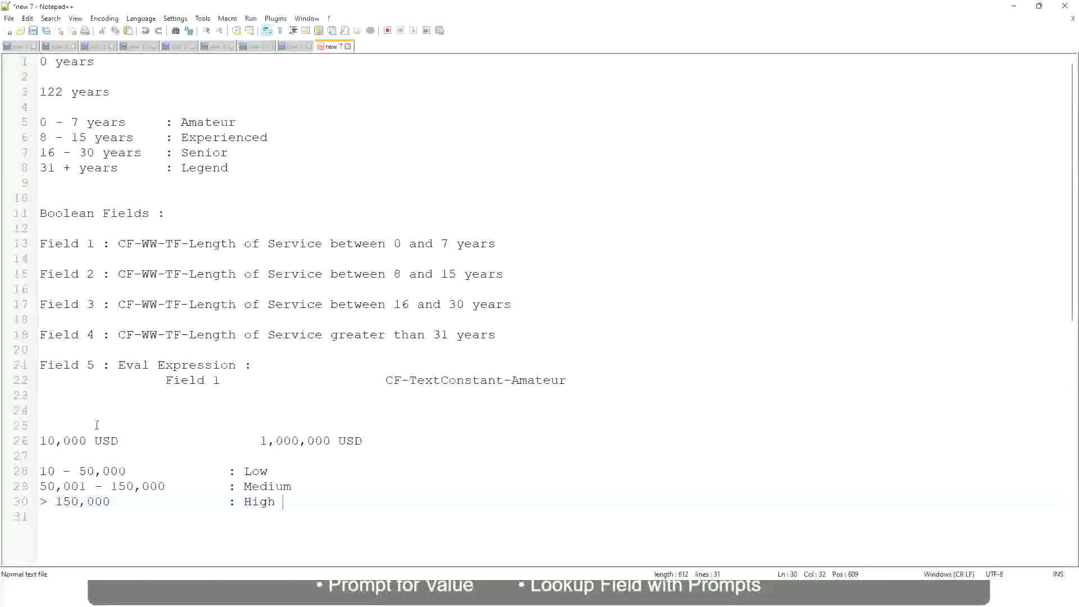
# Examine the 10,000 to 1,000,000 USD salary range against the Low, Medium and High bands in the notes.
pyautogui.click(34, 441)
pyautogui.click(34, 441)
pyautogui.click(47, 441)
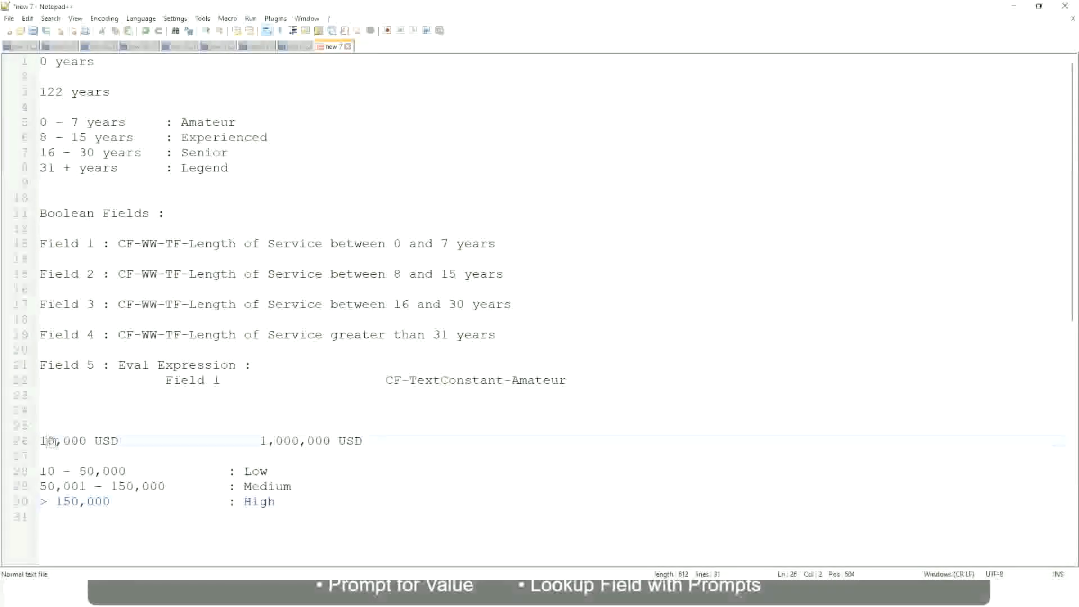
pyautogui.doubleClick(322, 440)
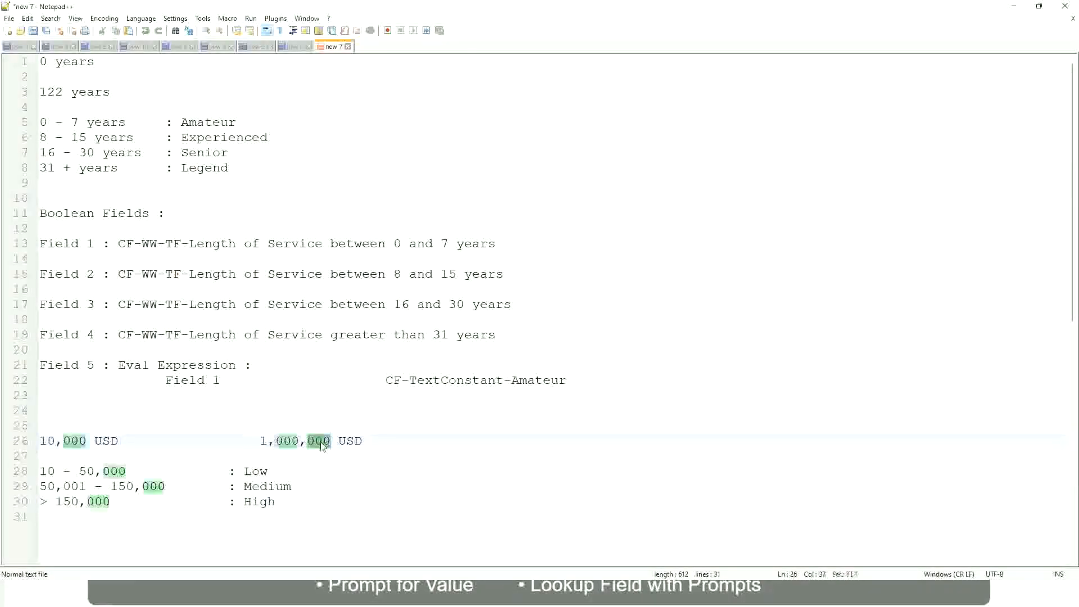
pyautogui.click(196, 486)
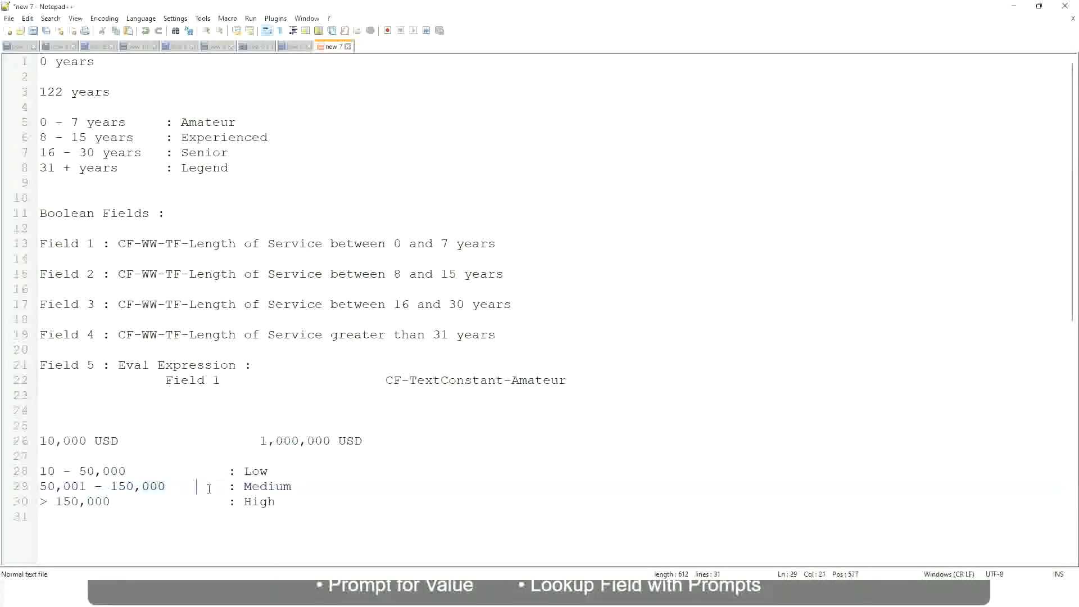
pyautogui.click(35, 441)
pyautogui.click(333, 443)
pyautogui.click(259, 471)
pyautogui.click(260, 502)
pyautogui.click(168, 457)
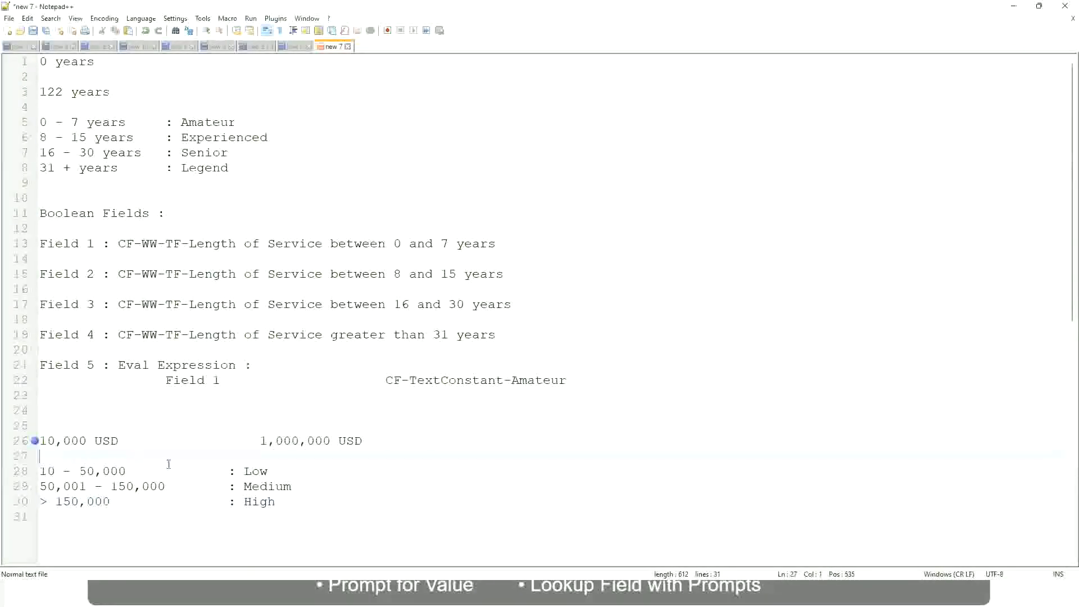
pyautogui.click(276, 501)
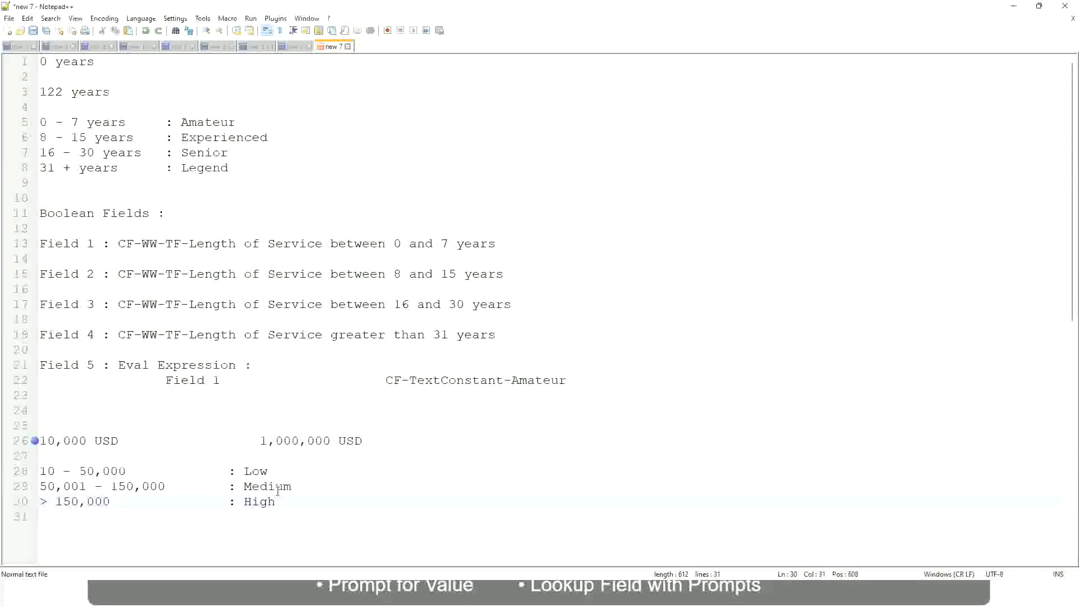